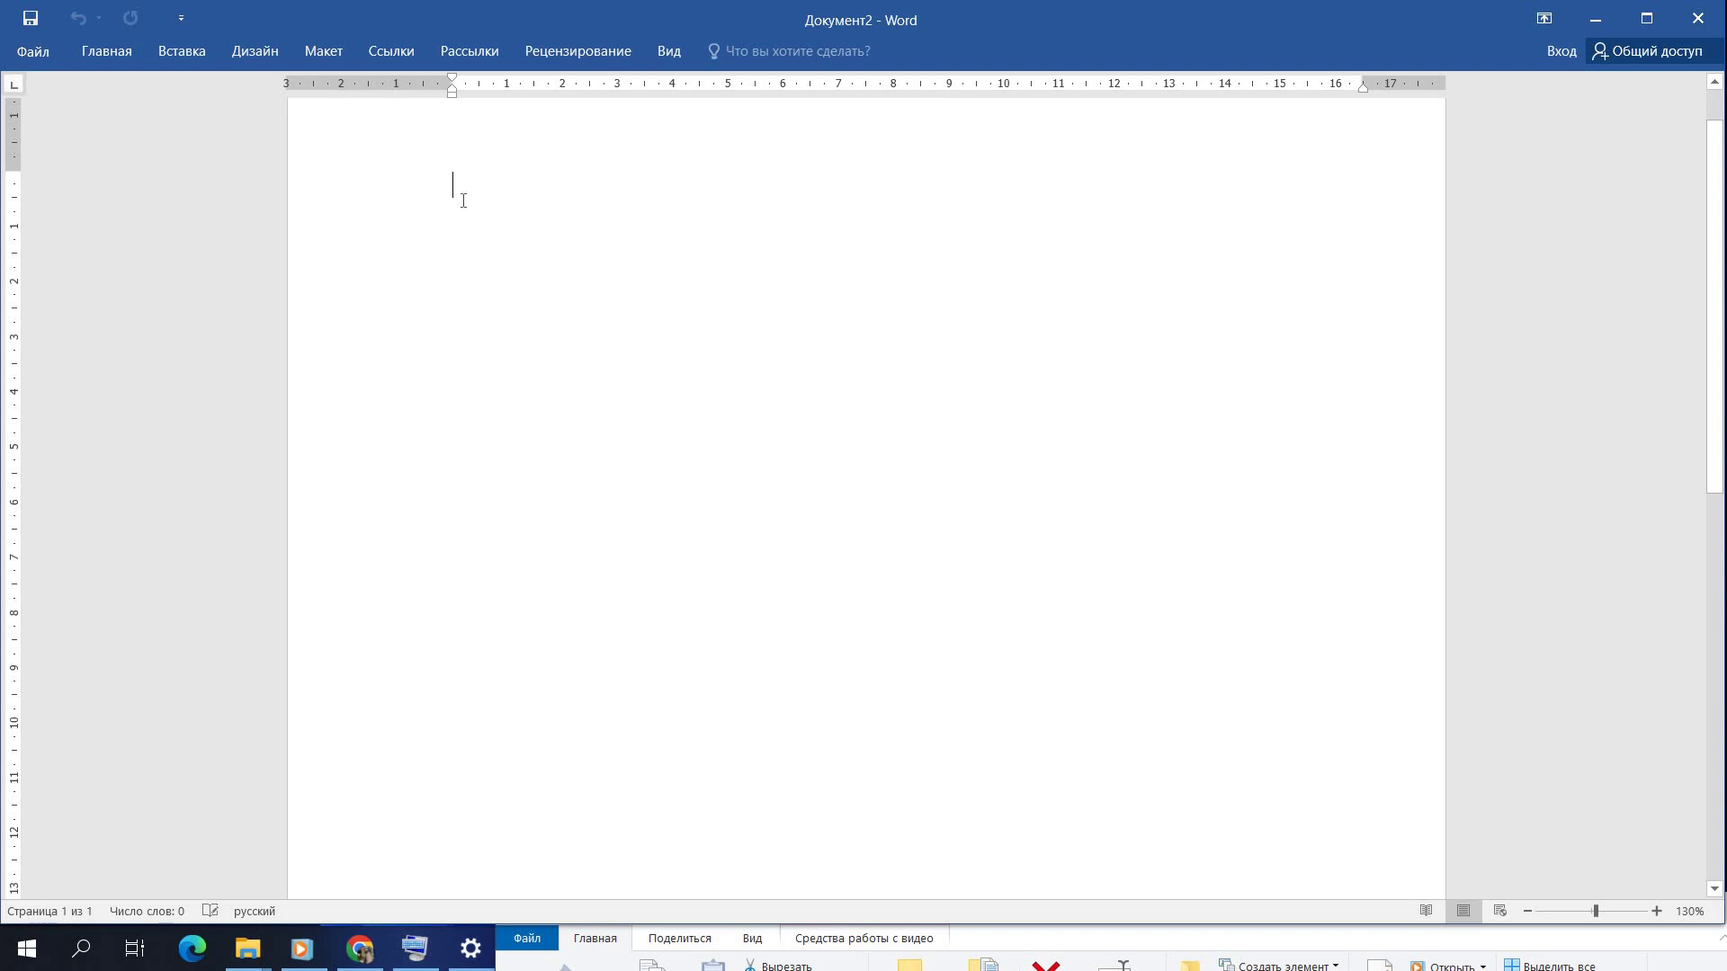
Write the title "Окуучулардын тизмеси" at the top of the document and start a new line.
text(Окуу)
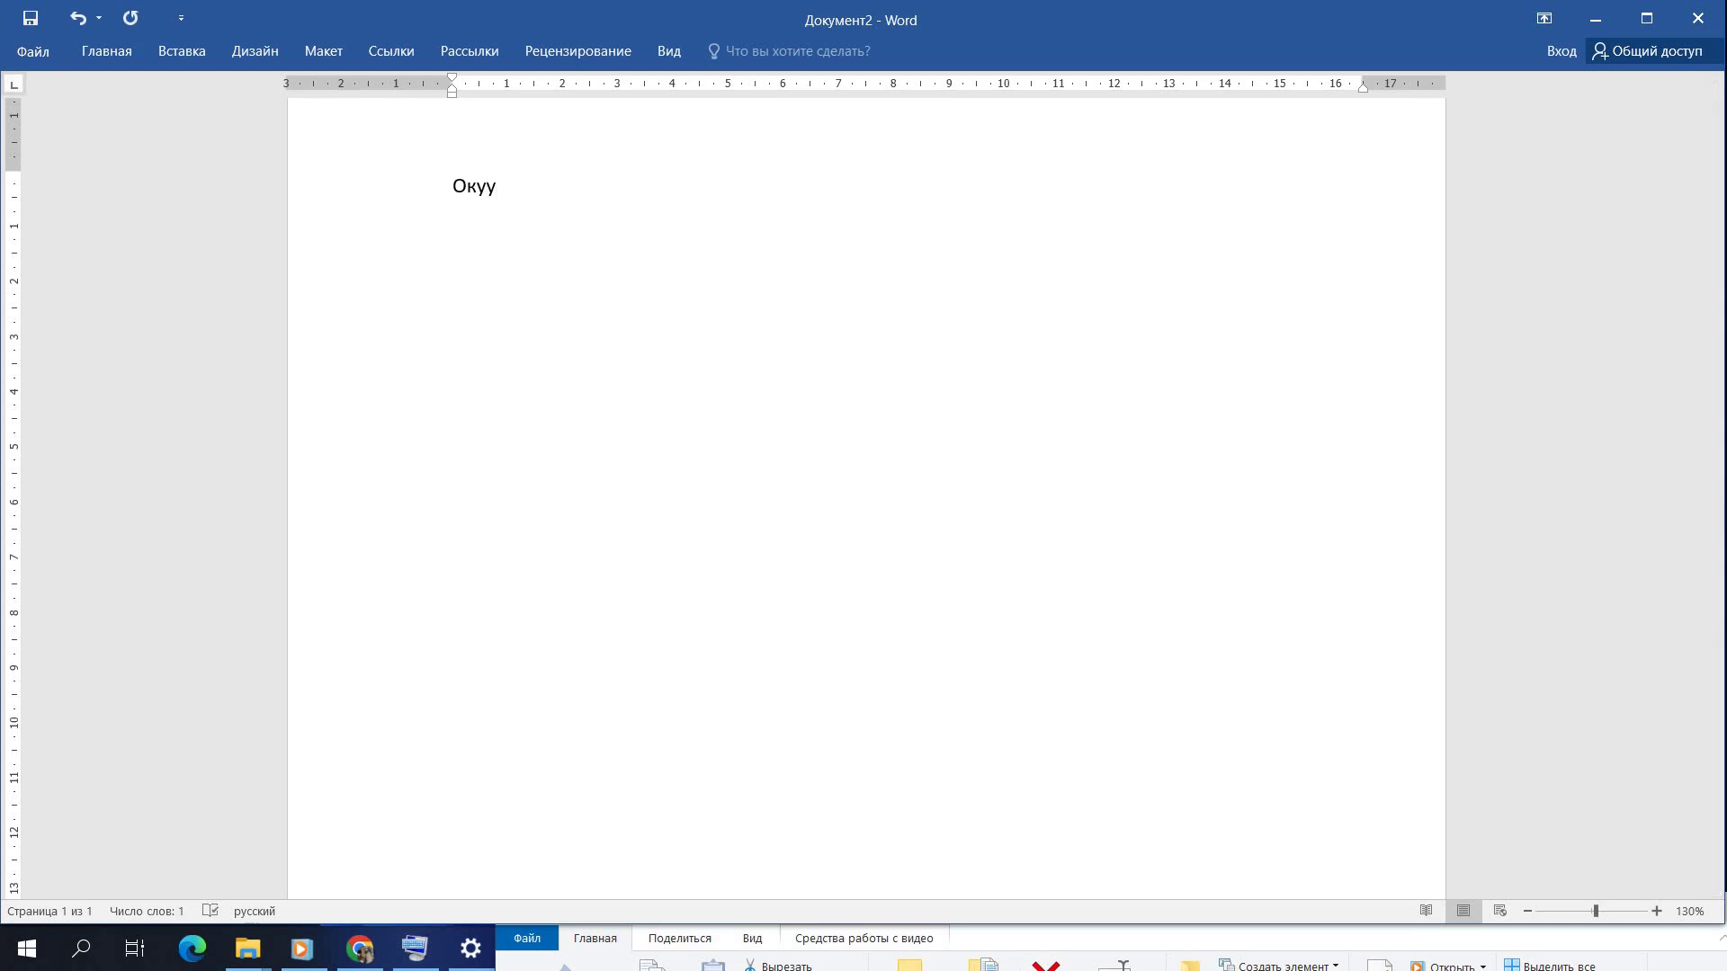
text(чулардын тизме)
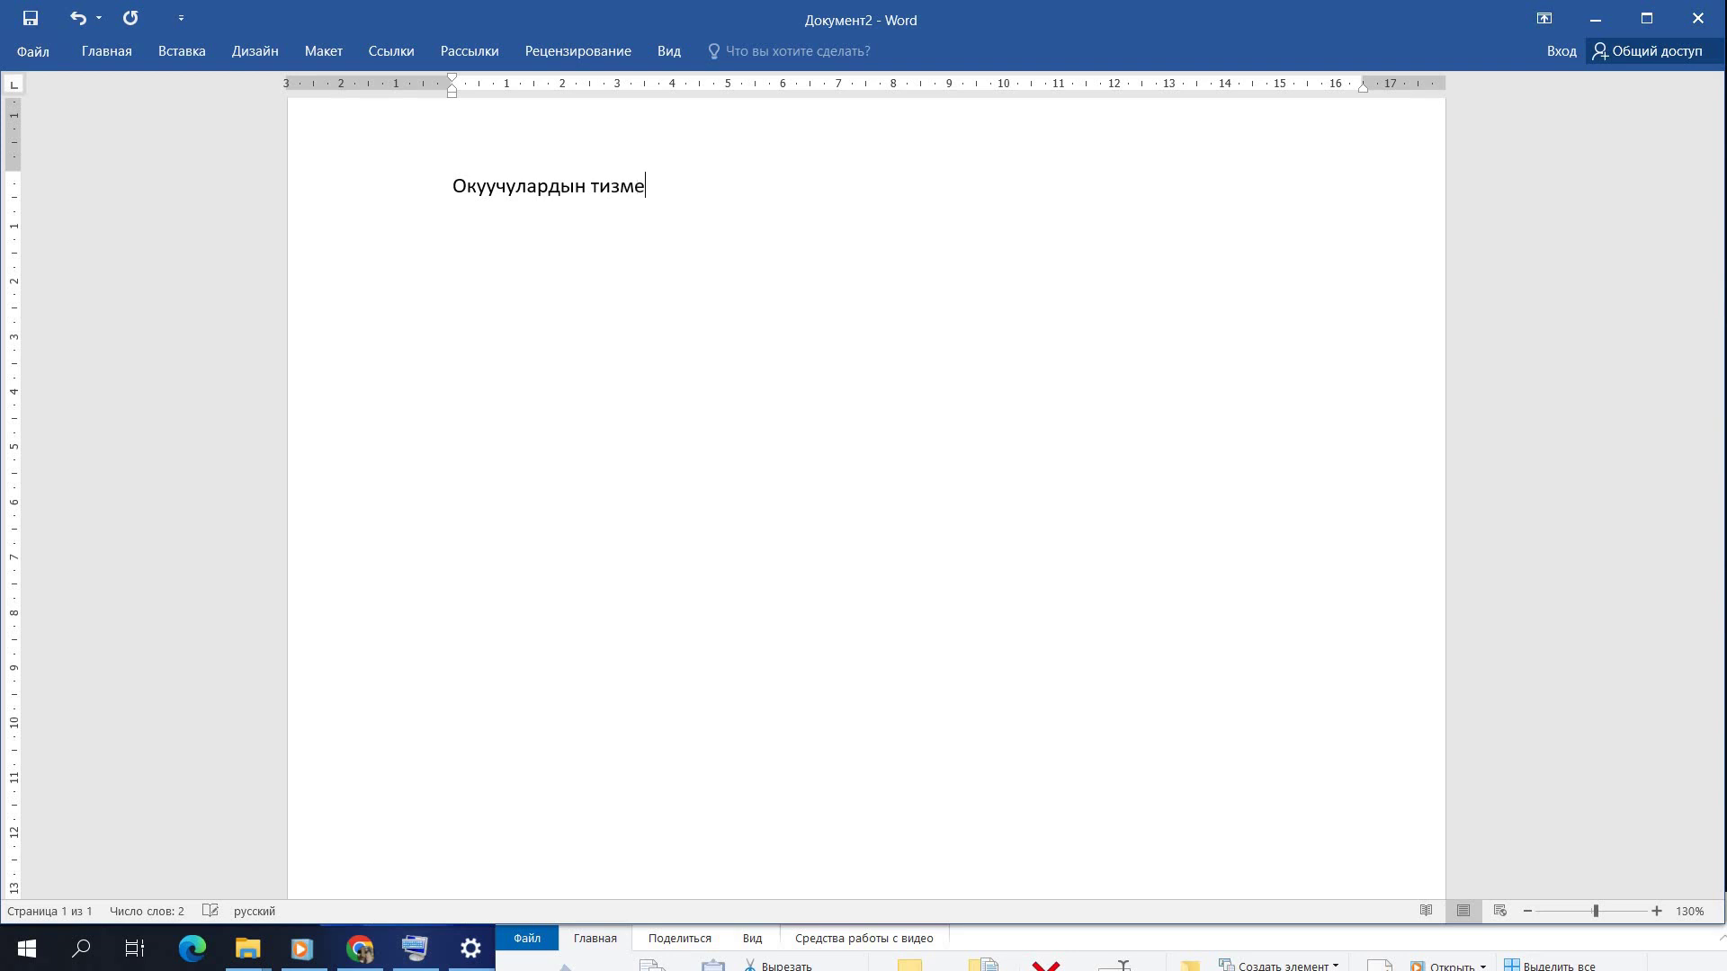
text(си)
key(Return)
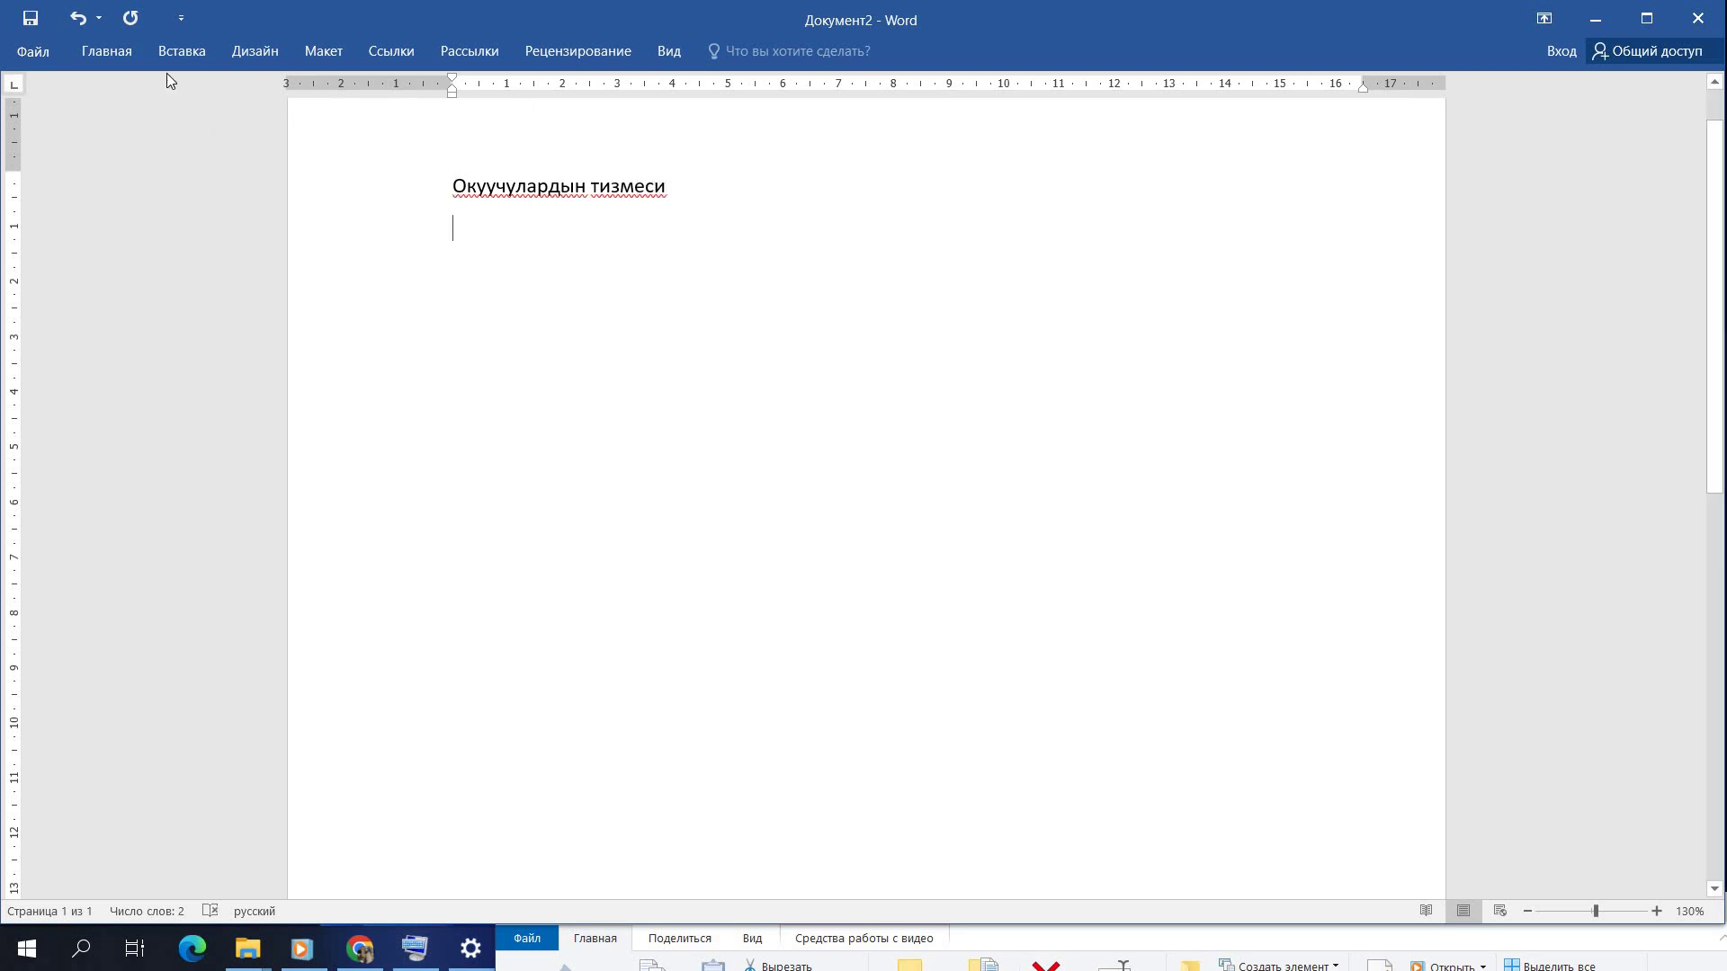
Insert a table with 5 columns and about 30 rows below the title.
click(174, 49)
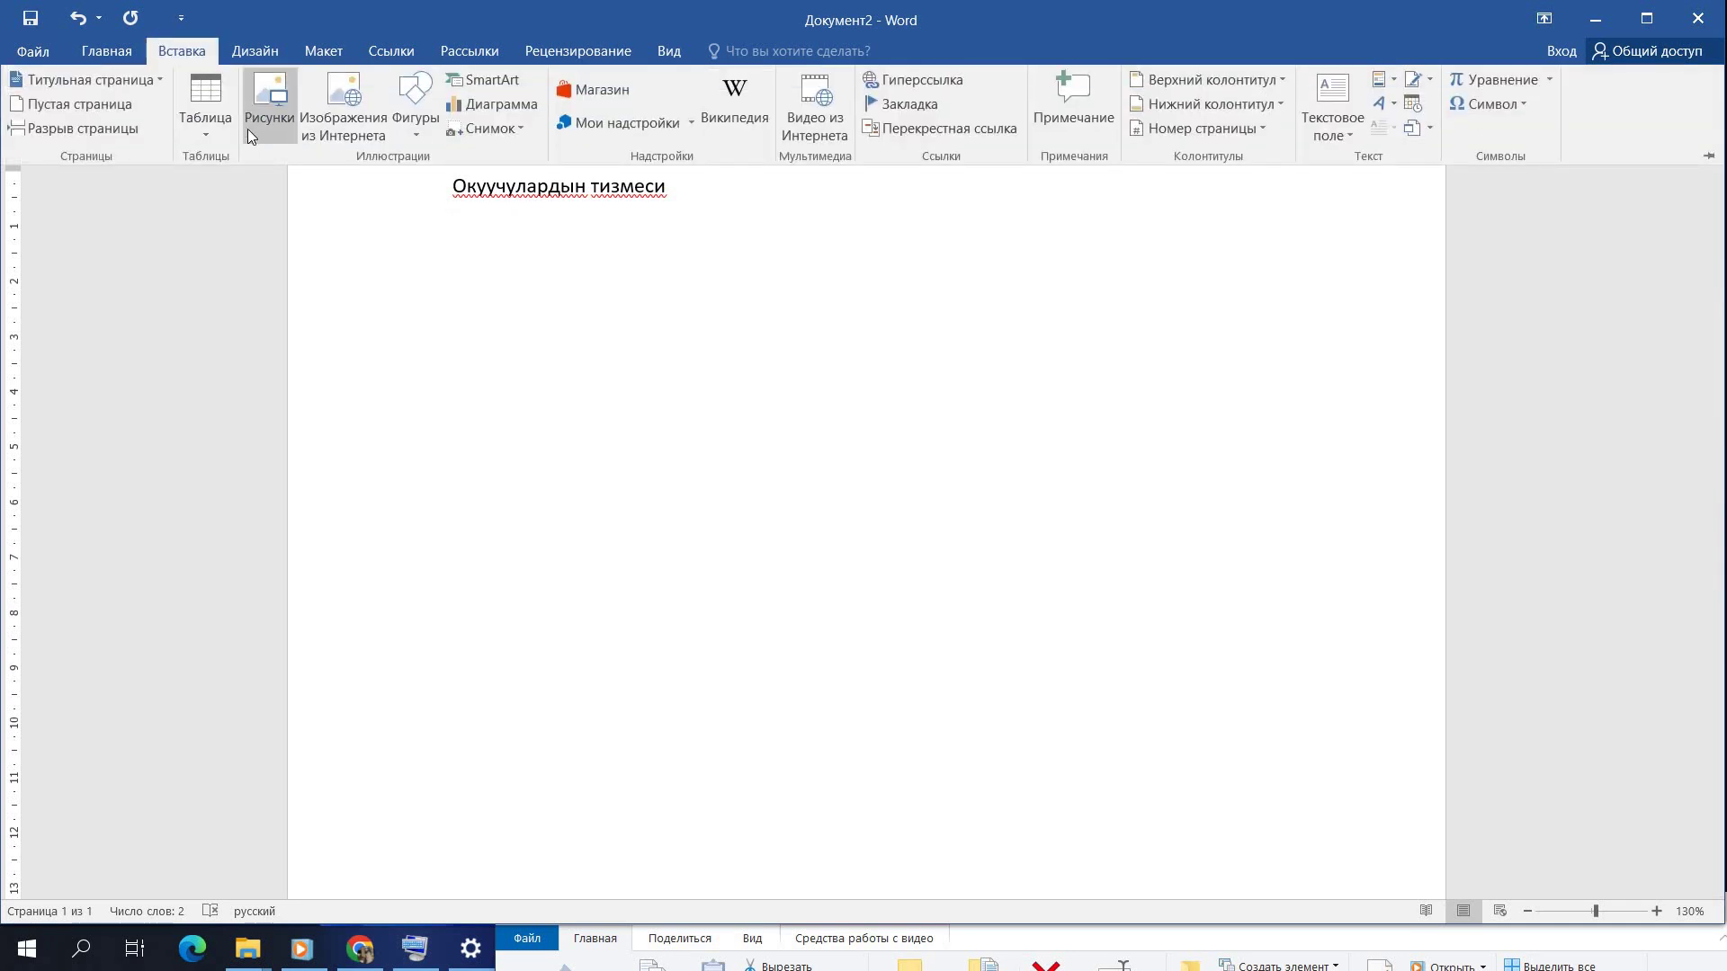
click(208, 126)
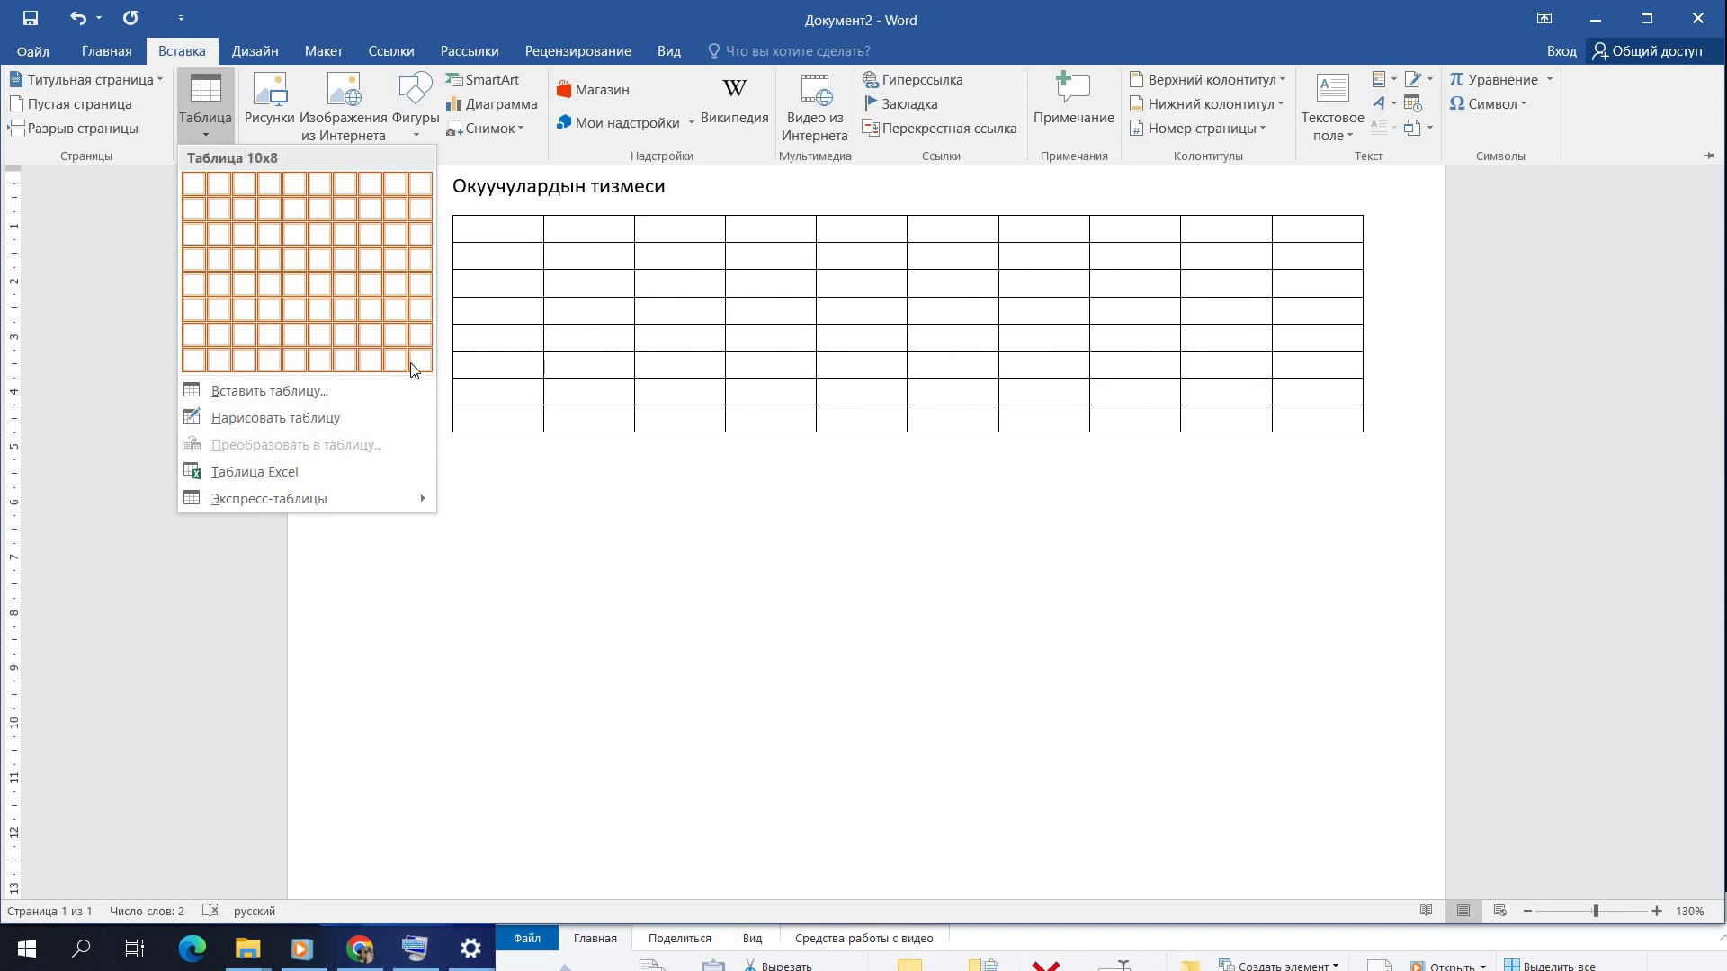
click(273, 392)
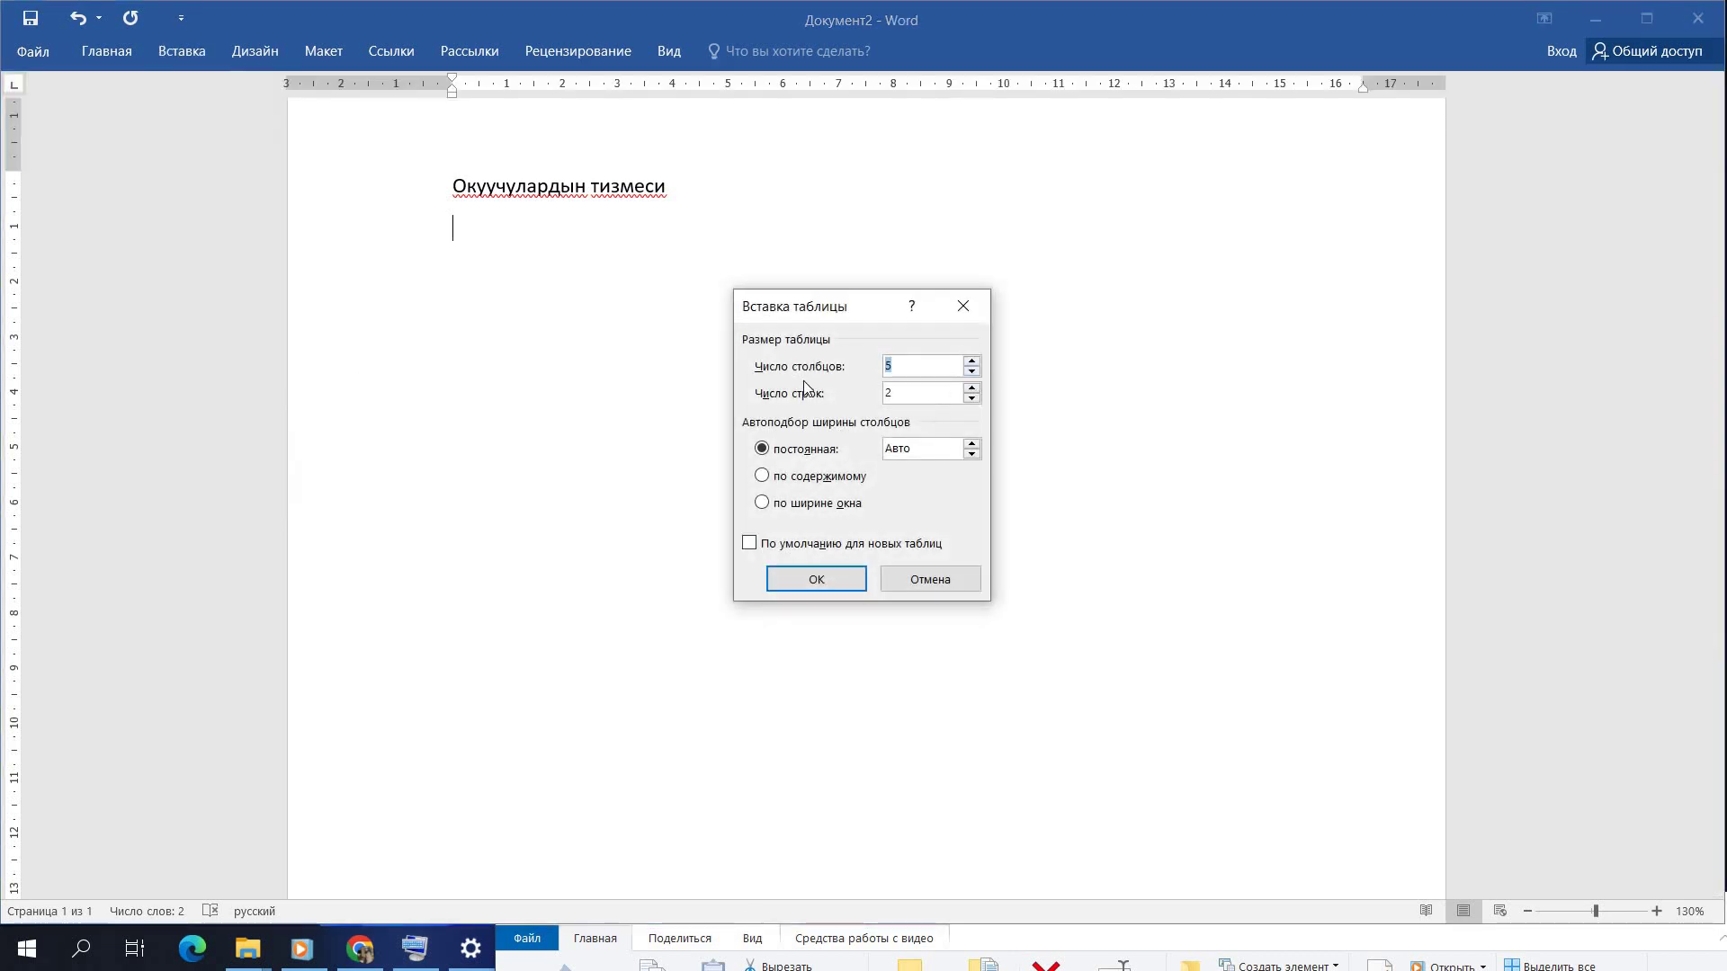
click(971, 389)
click(972, 388)
click(971, 388)
click(971, 389)
click(971, 388)
click(820, 579)
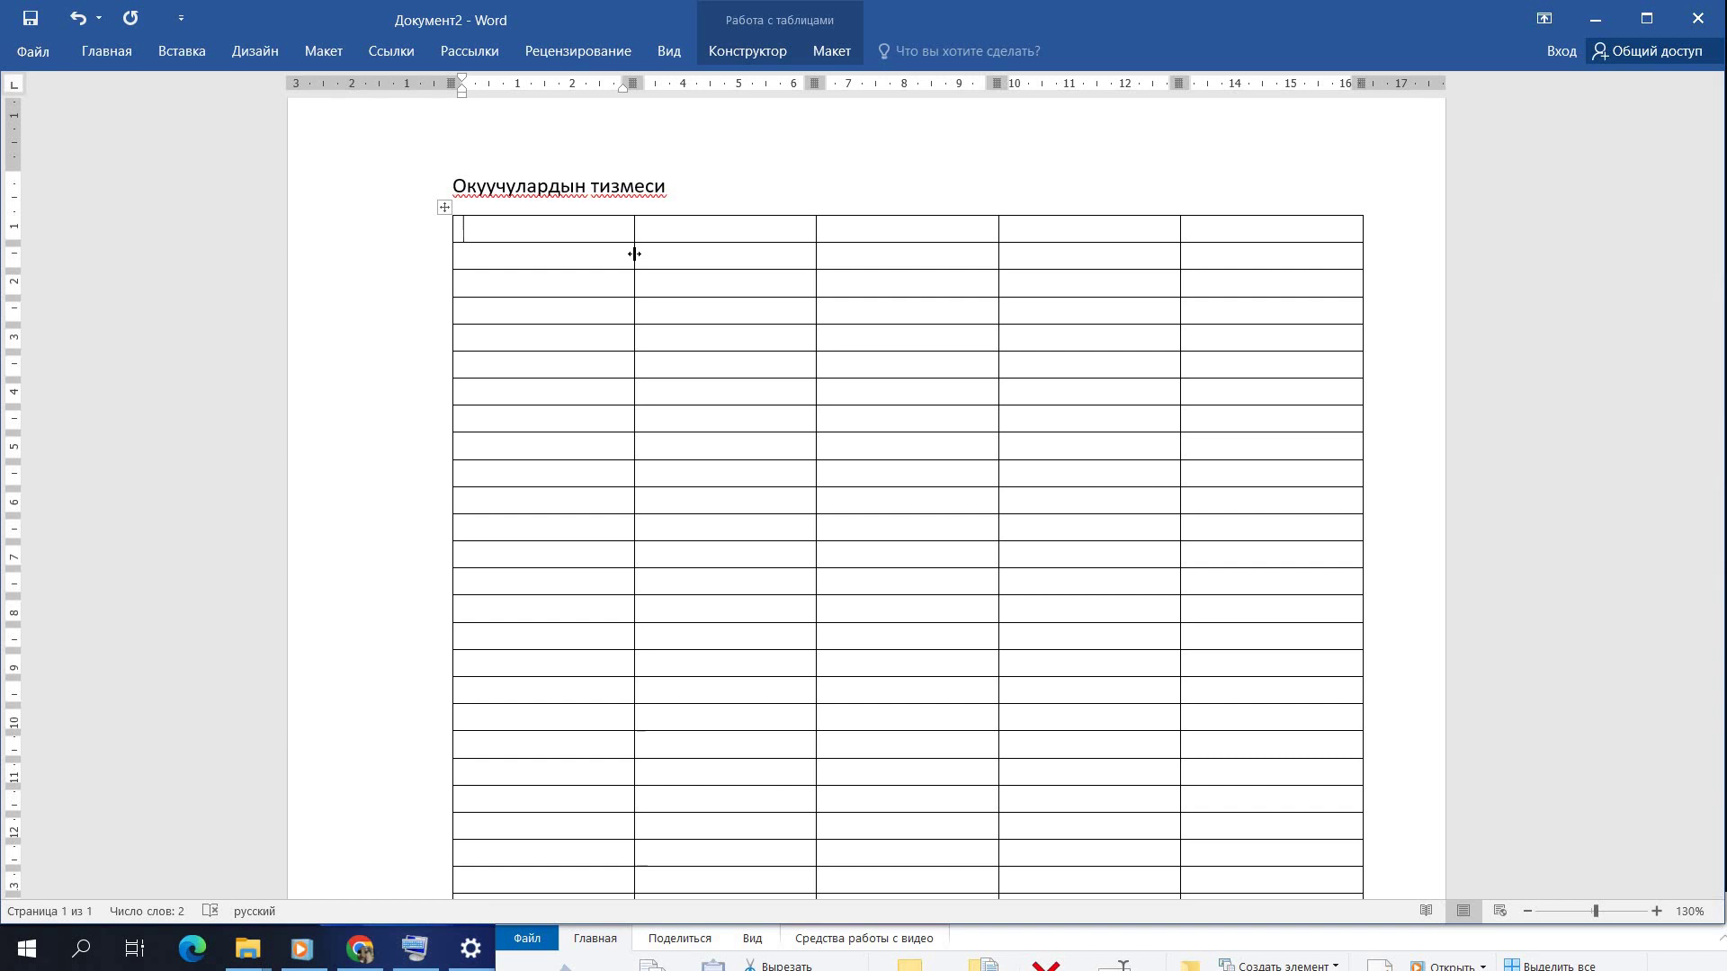
Narrow the table's first column to fit row numbers and enter "№" in its header cell.
drag(634, 254, 492, 271)
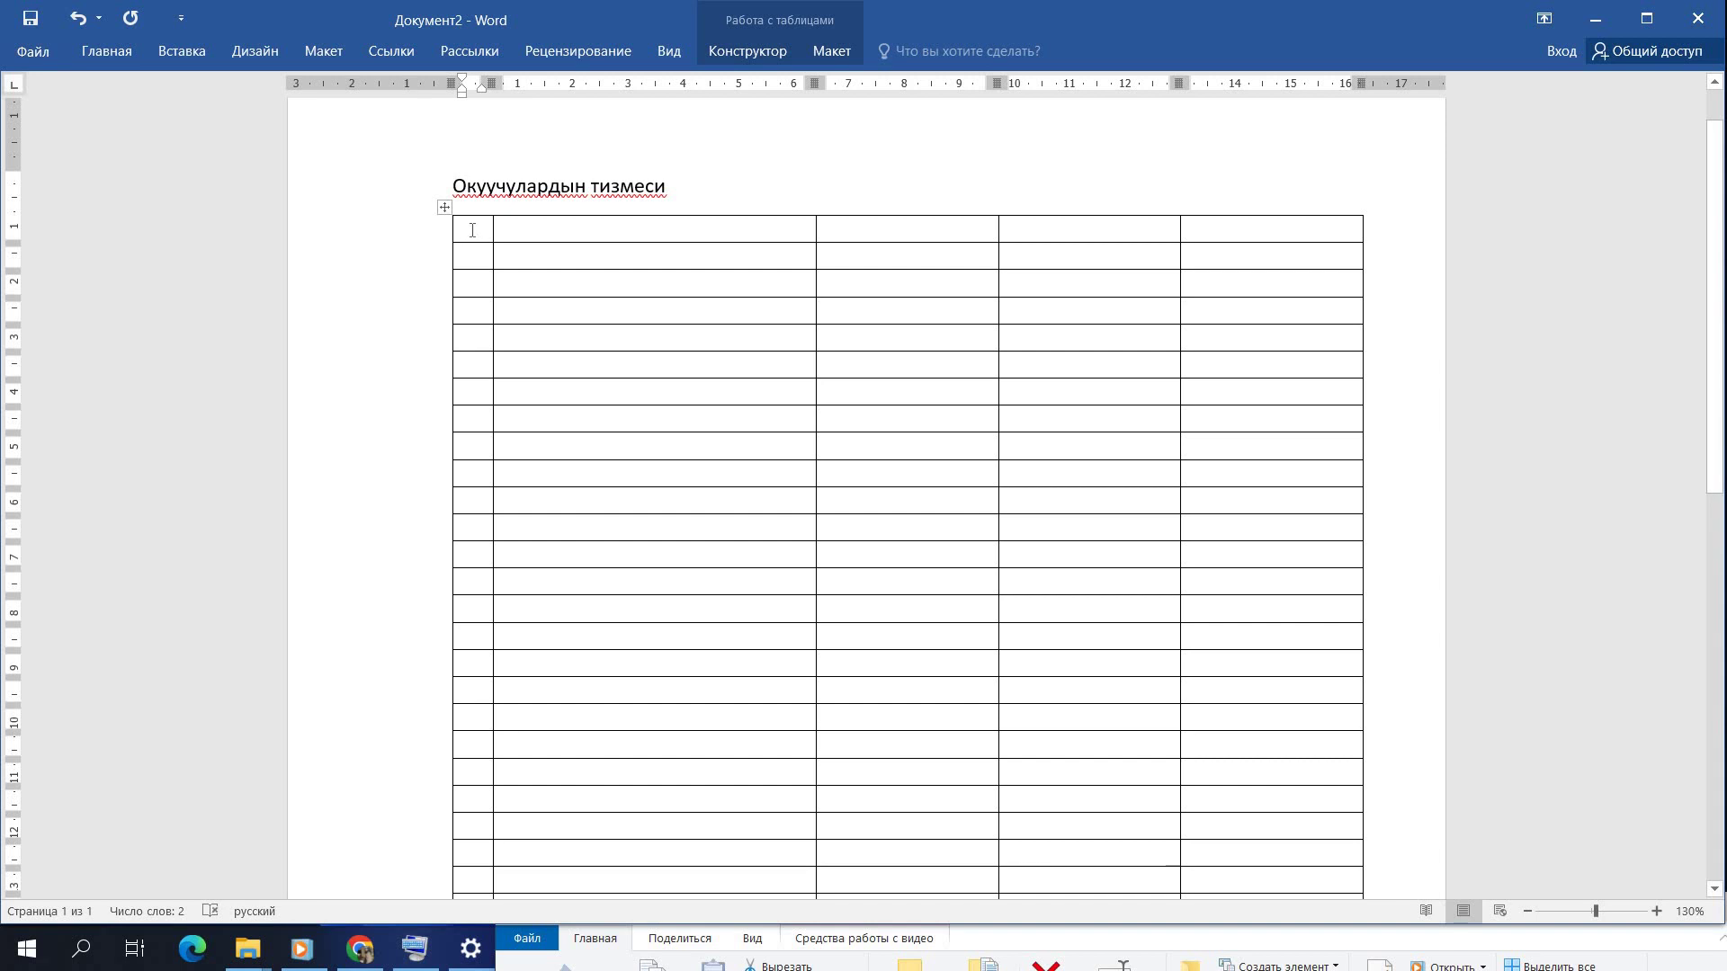
click(472, 231)
text(№)
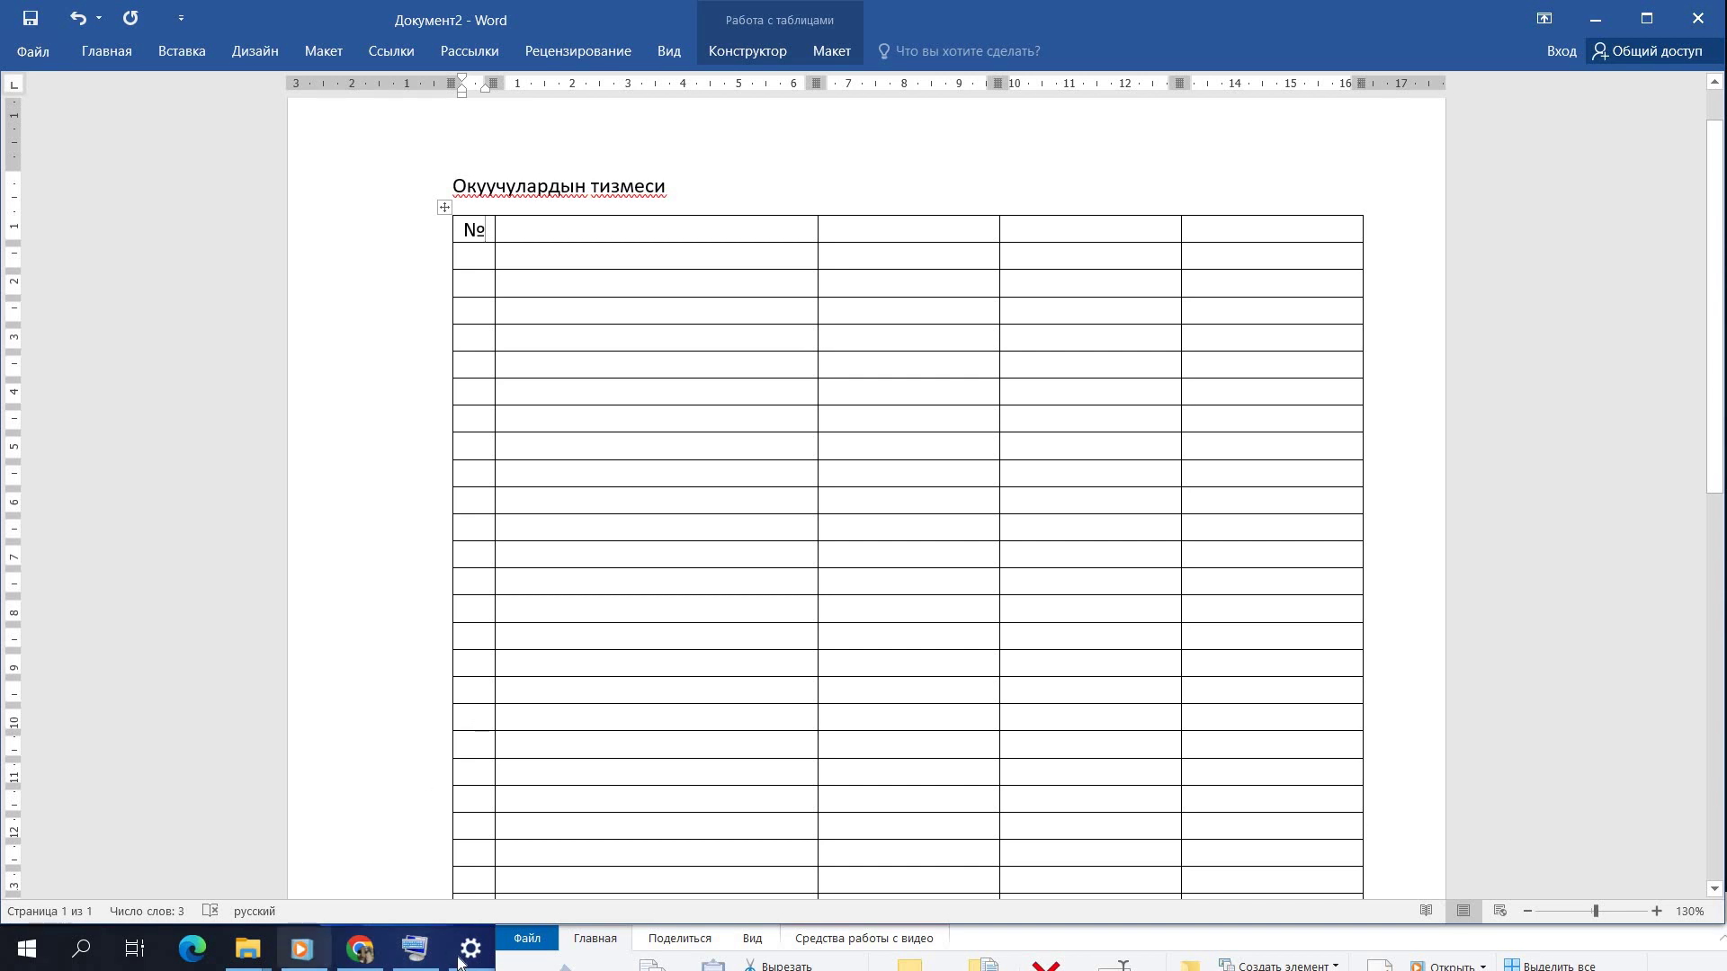
Show the on-screen keyboard with its Shift symbols, including №, and minimize it.
click(418, 959)
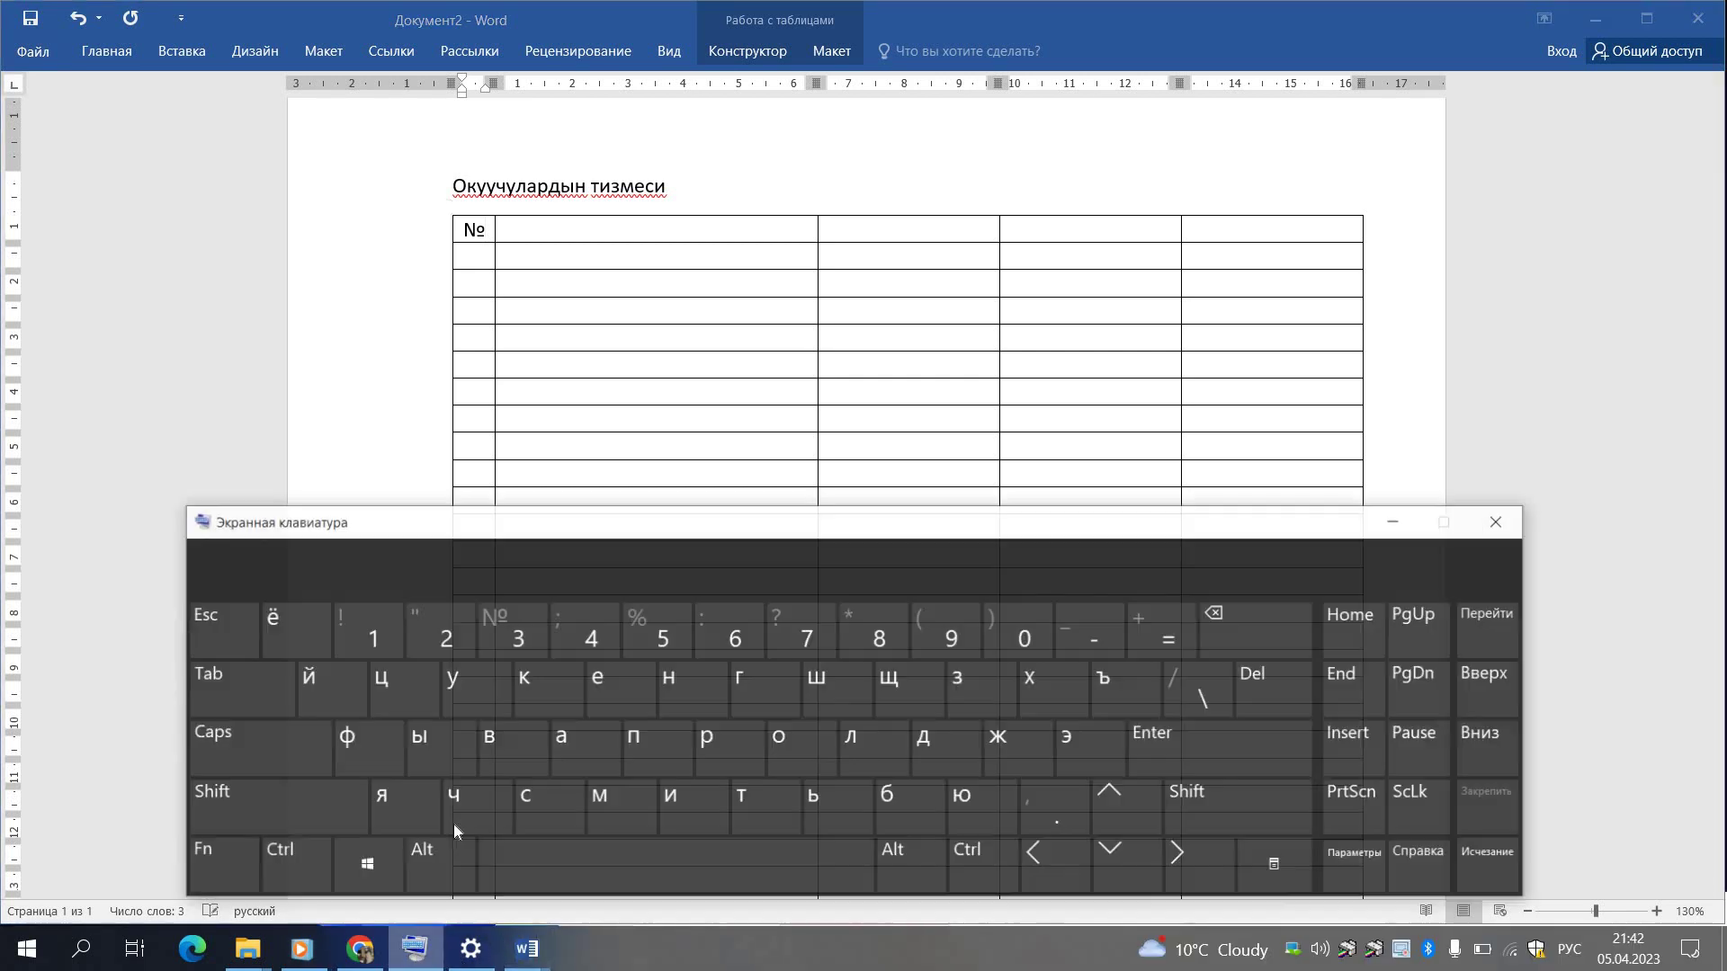
click(252, 812)
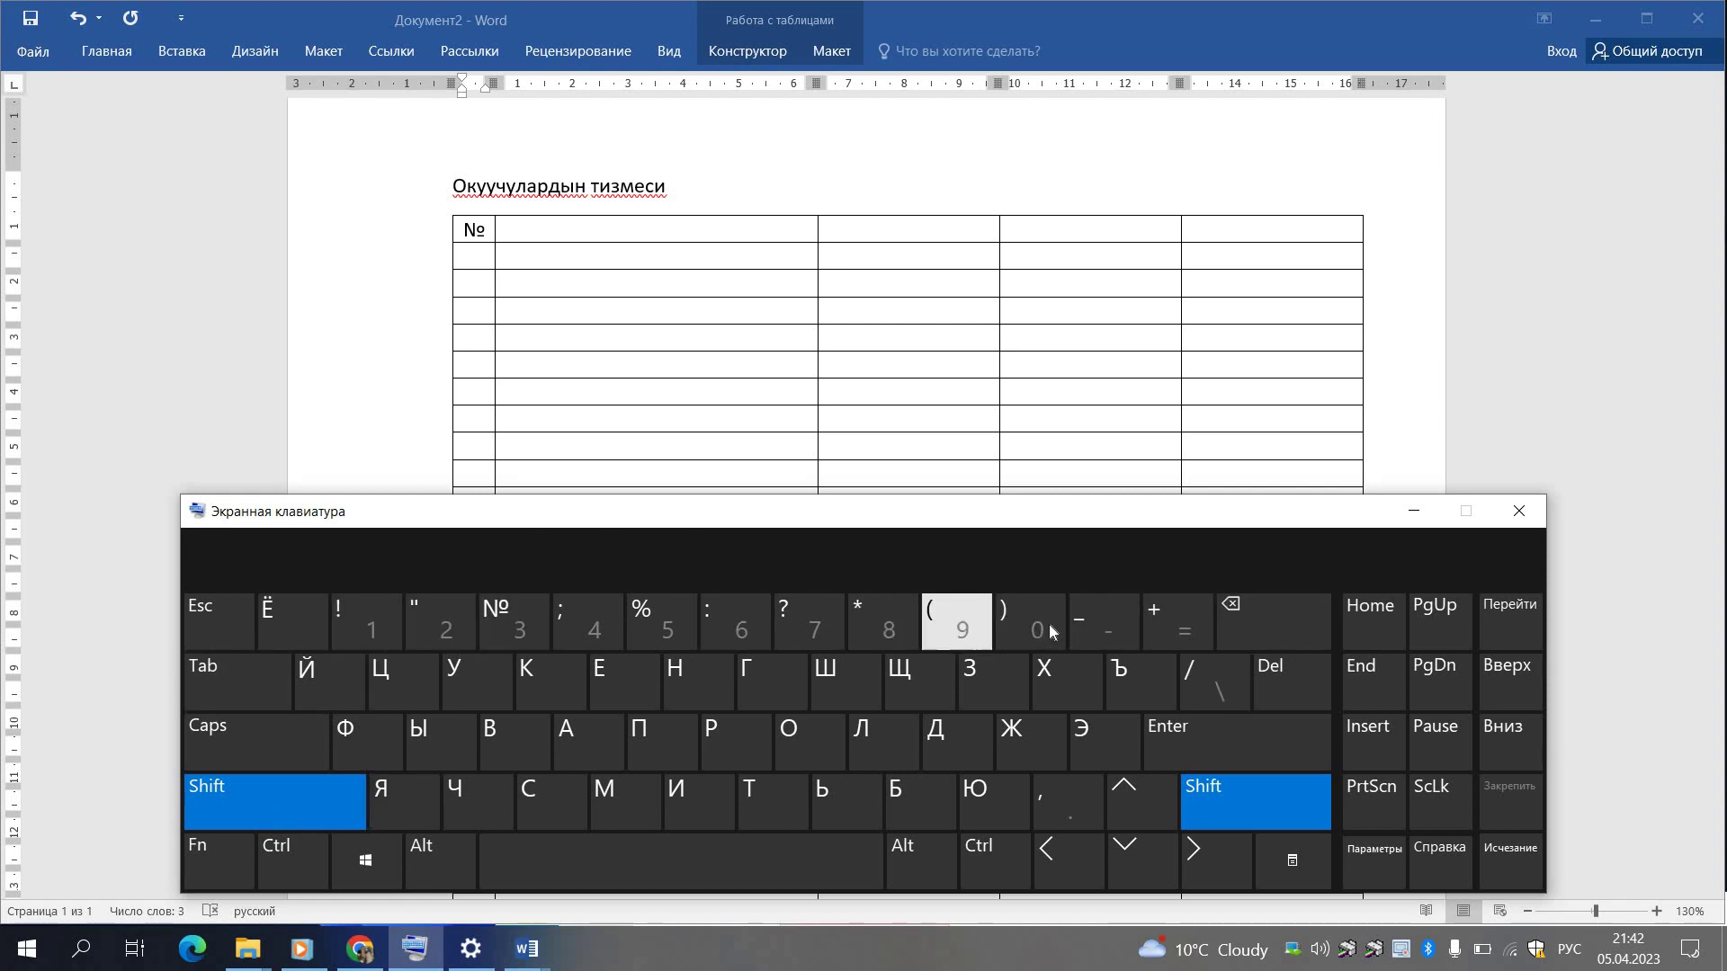
key(shift)
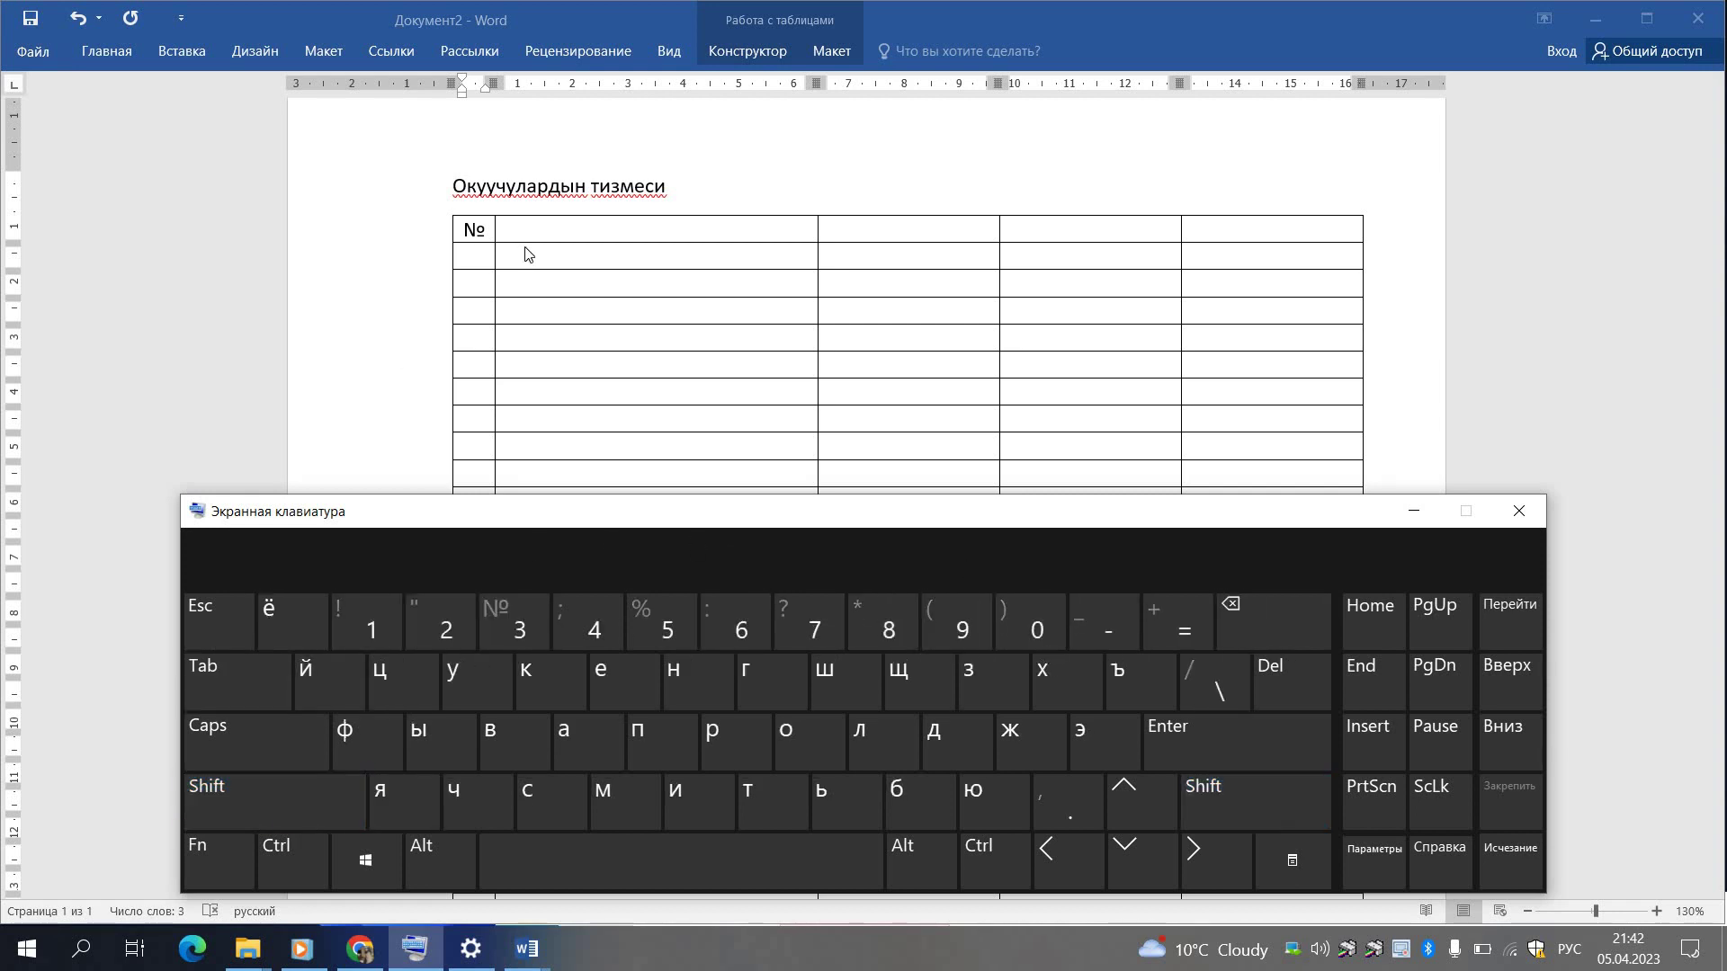
click(550, 232)
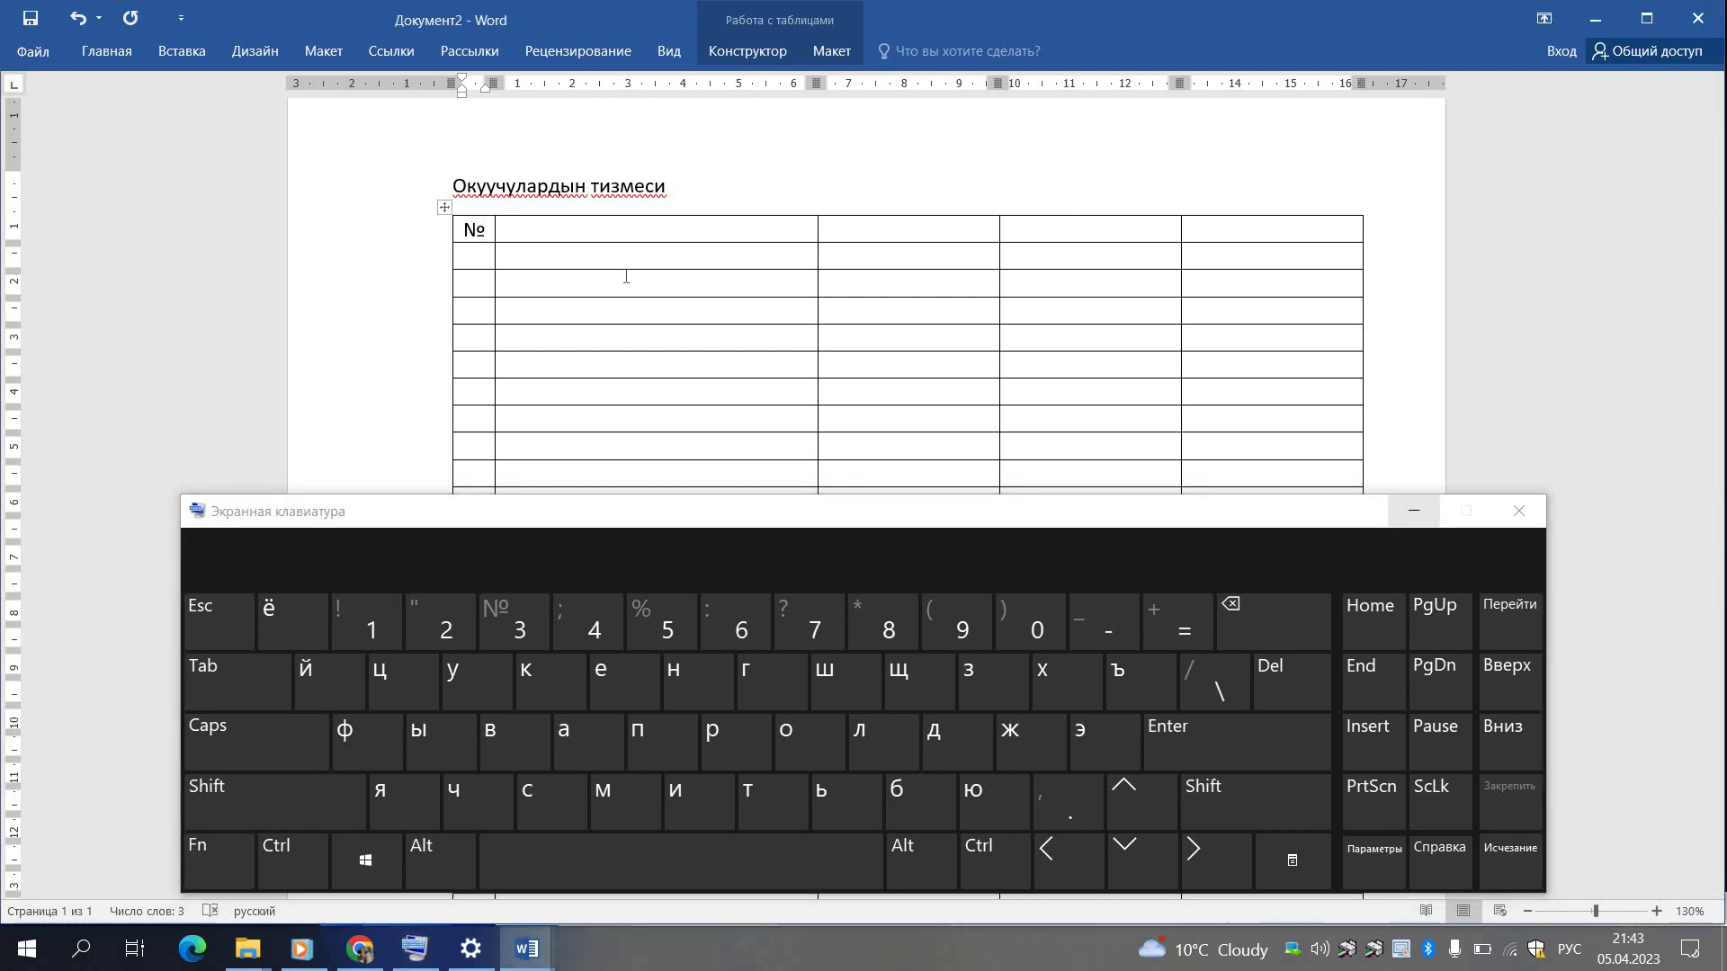
click(1414, 513)
Enter "ФИО" as the header of the table's second column.
click(581, 215)
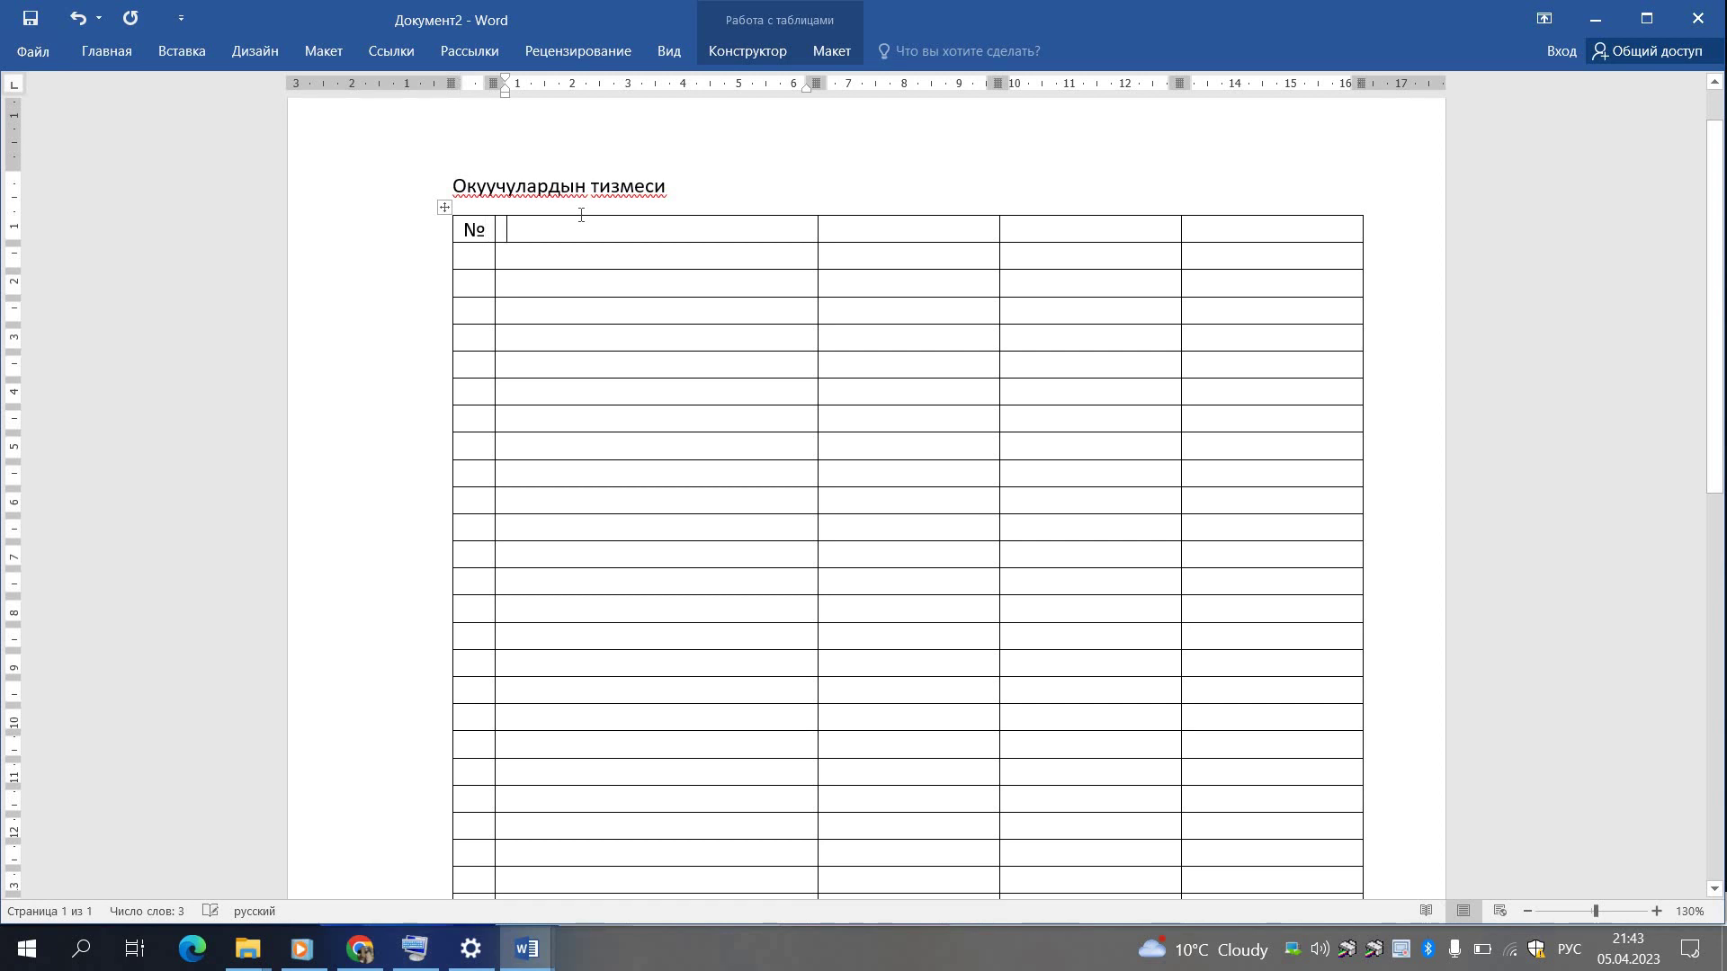
text(Ф)
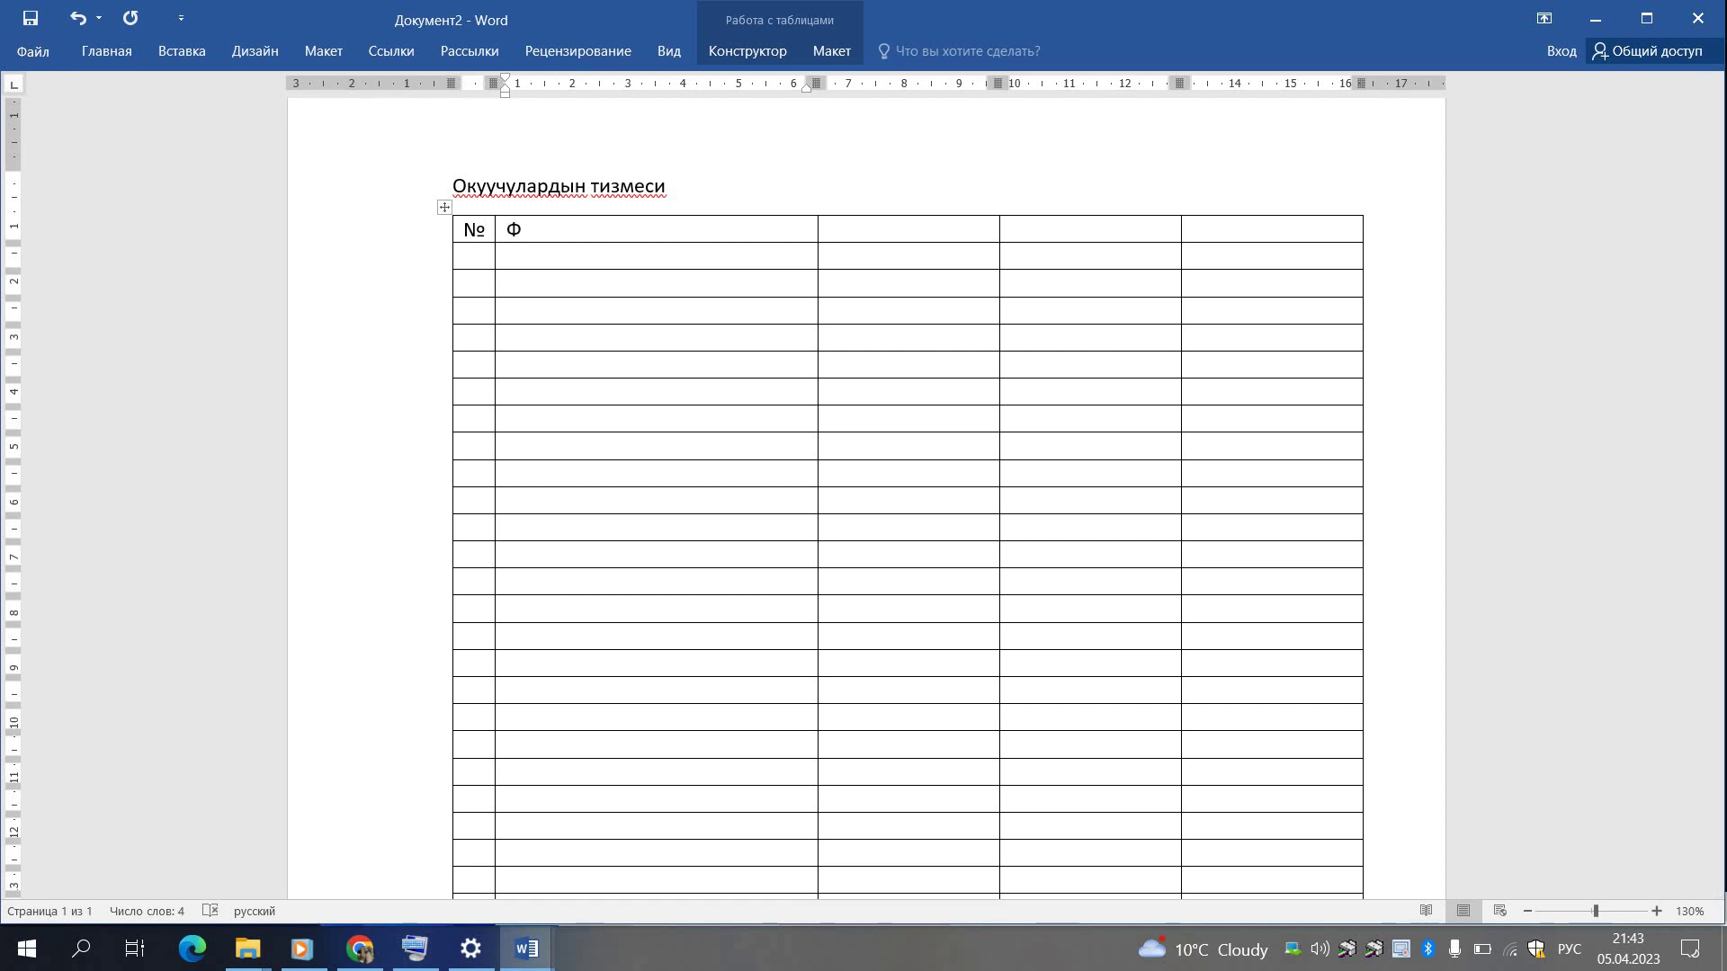
text(ИО)
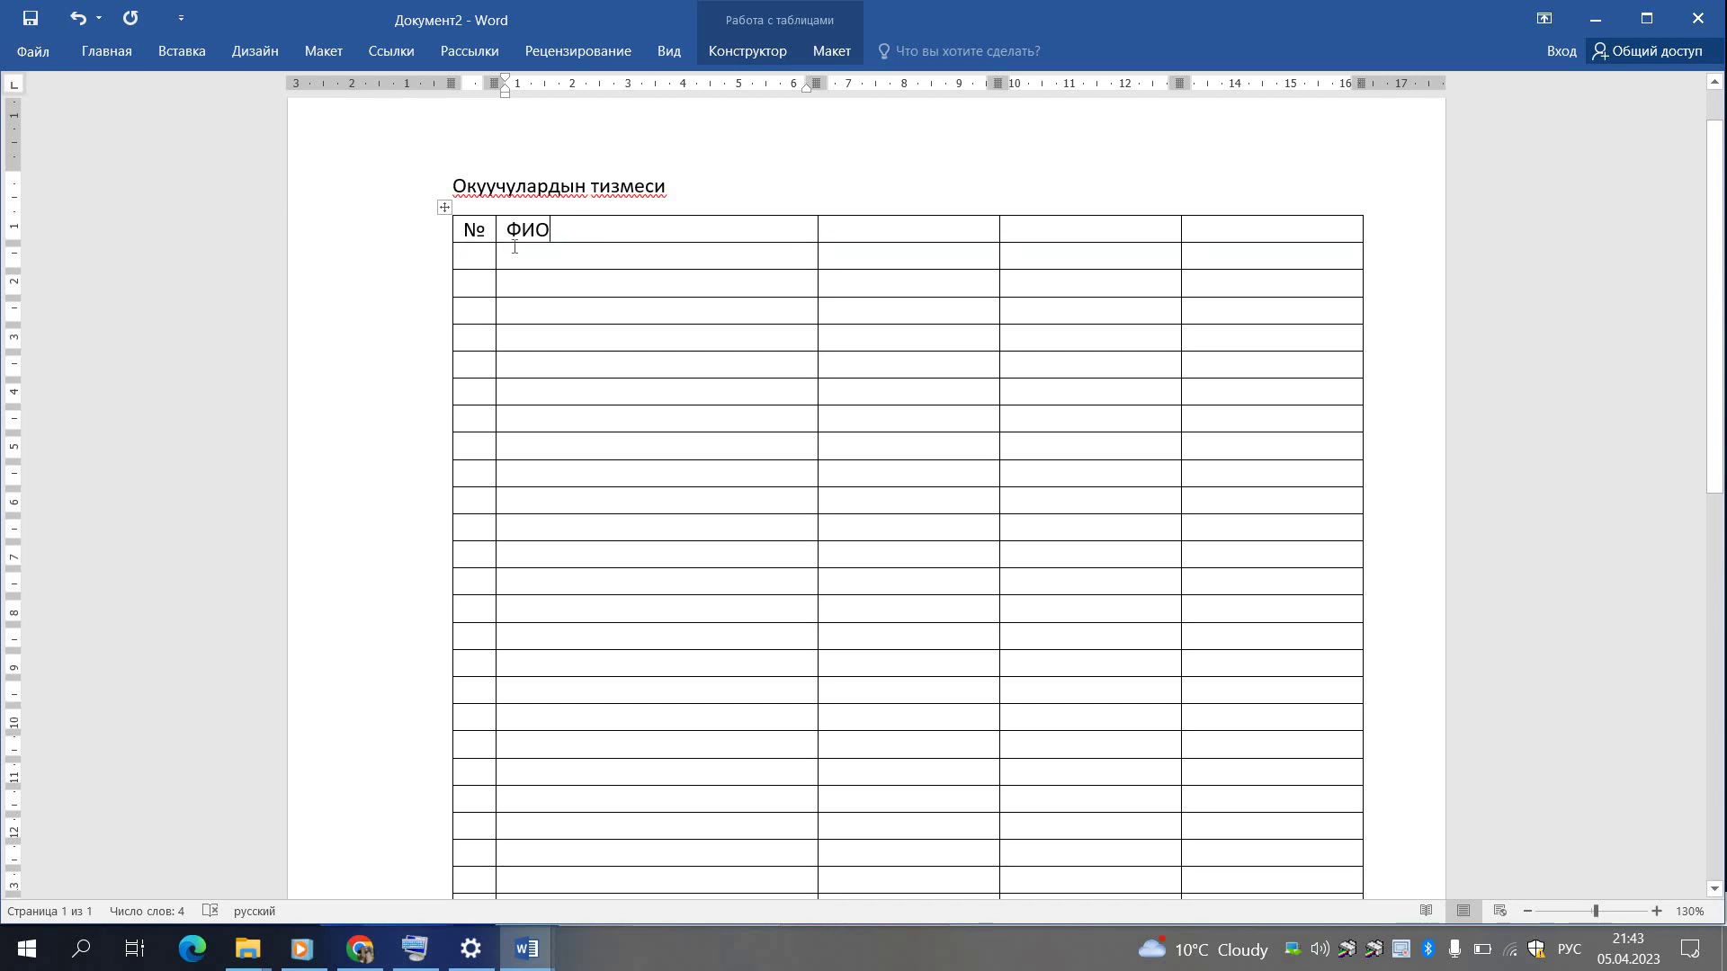
Number the first five rows under the "№" header from 1 to 5.
key(Down)
key(Left)
text(1)
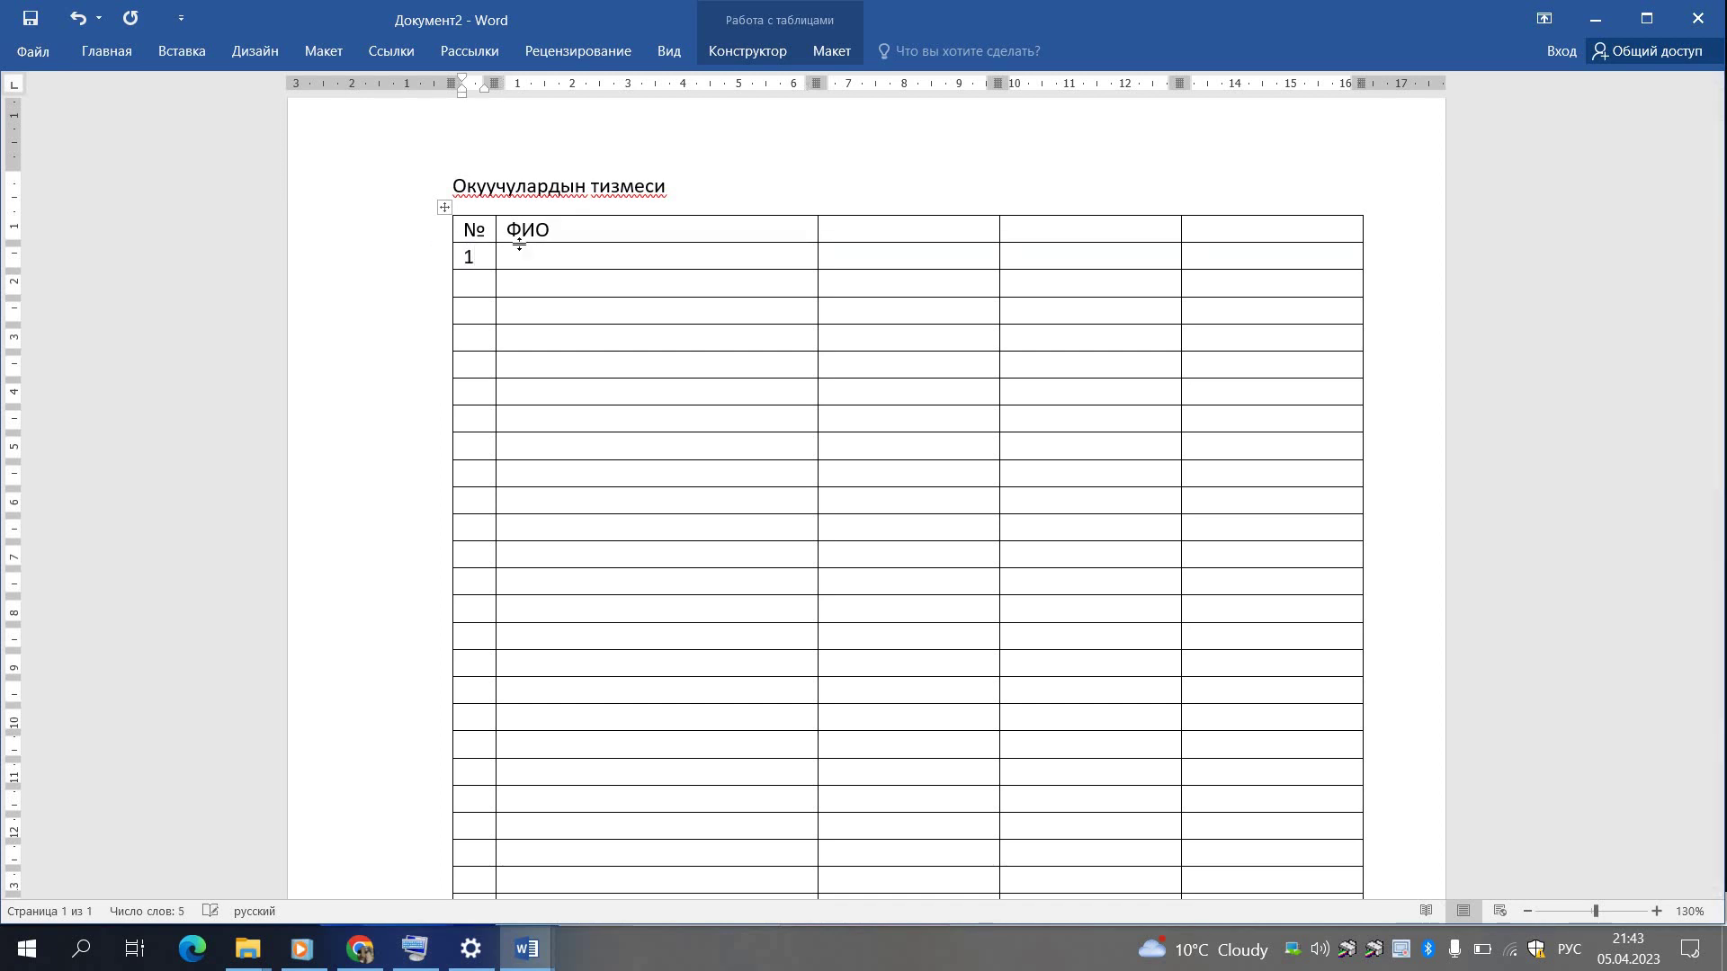
key(Down)
text(2)
text(3)
key(Down)
text(4)
key(Down)
text(5)
Enter "Туулган жылы" as the header of the table's third column.
click(863, 228)
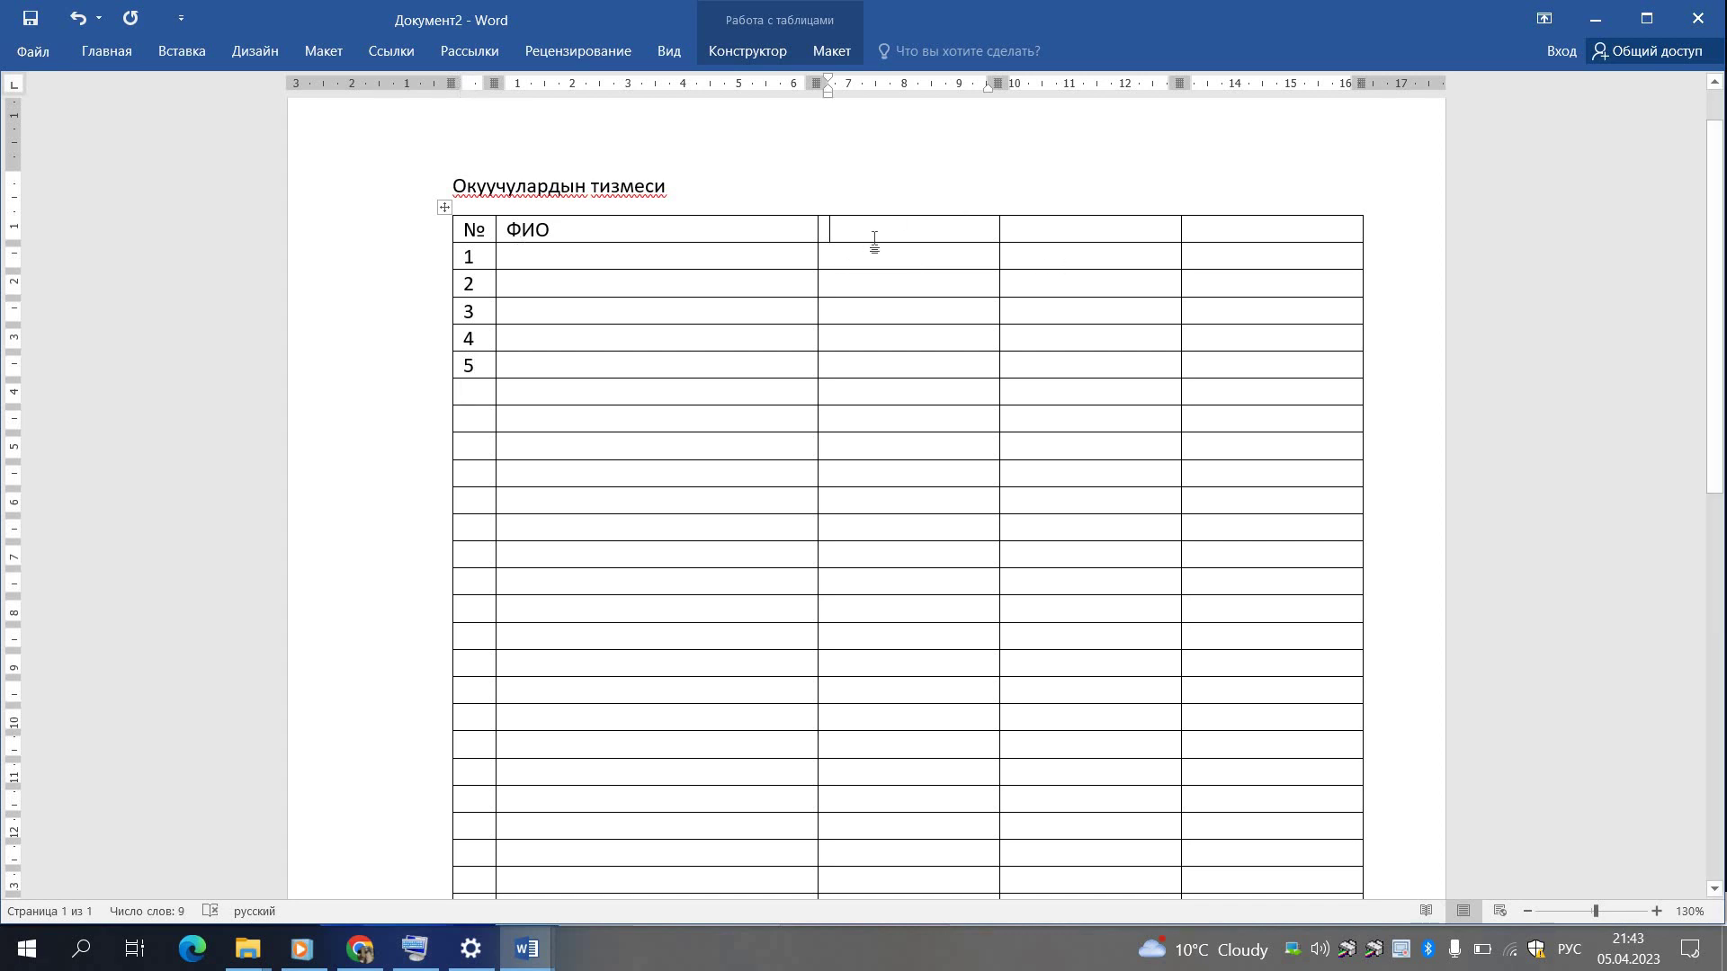
text(туул)
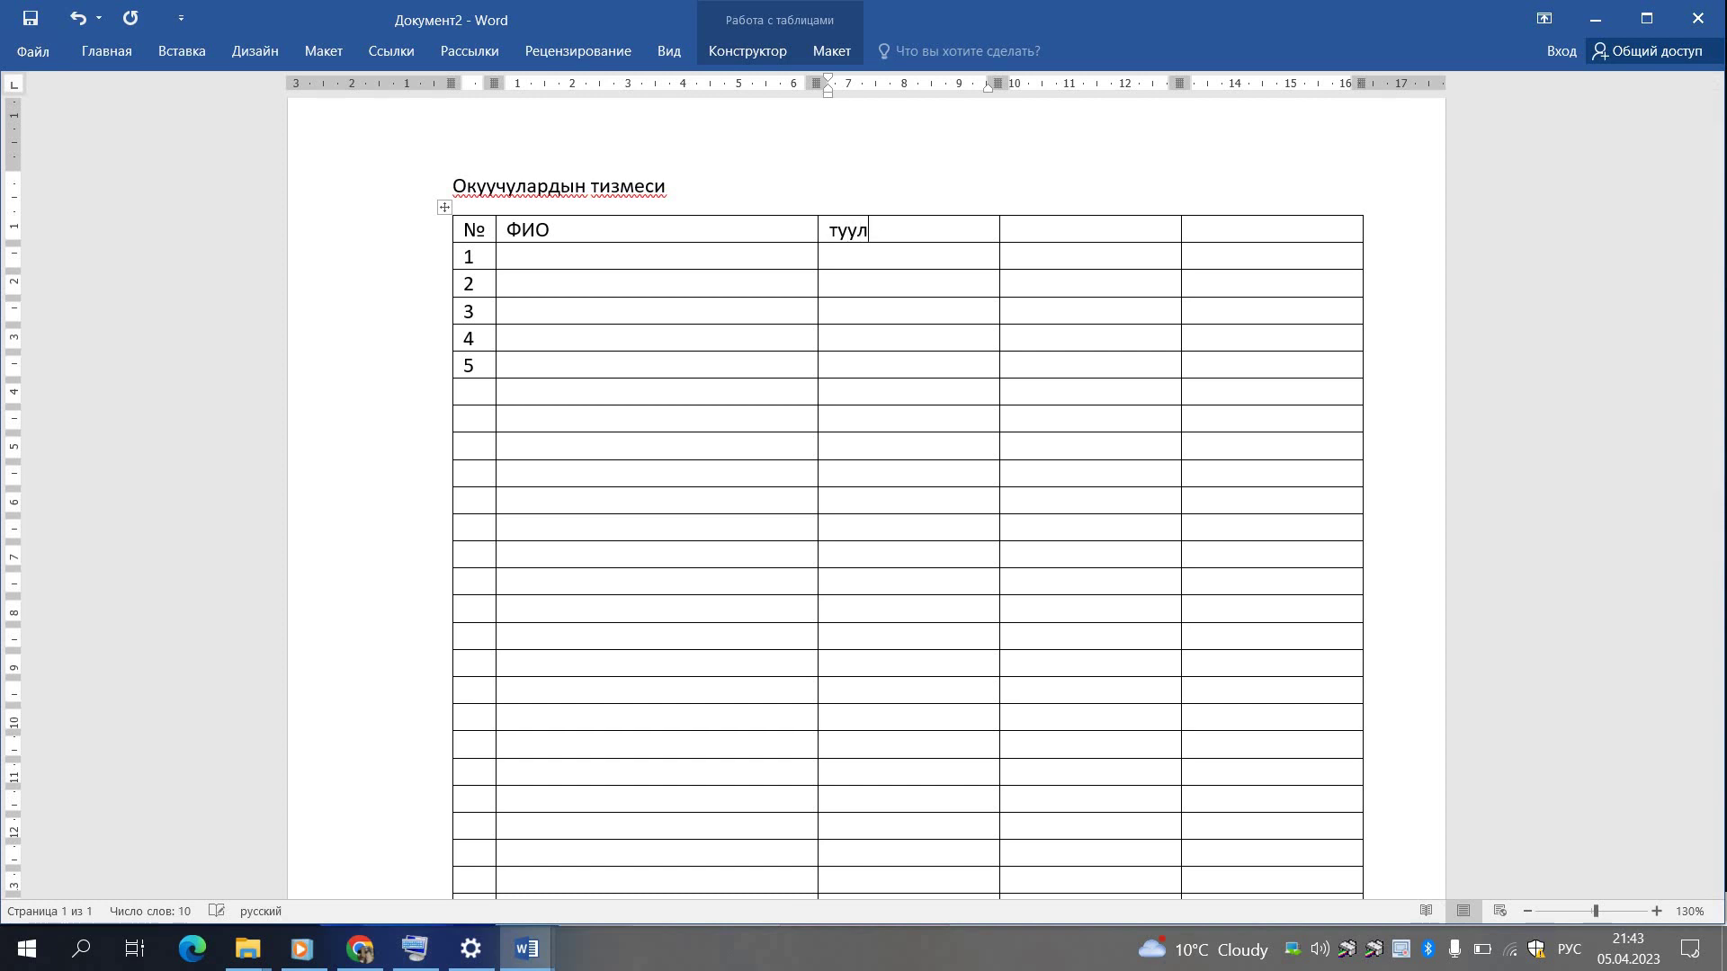
text(у)
key(BackSpace)
text(ган жылы)
key(Tab)
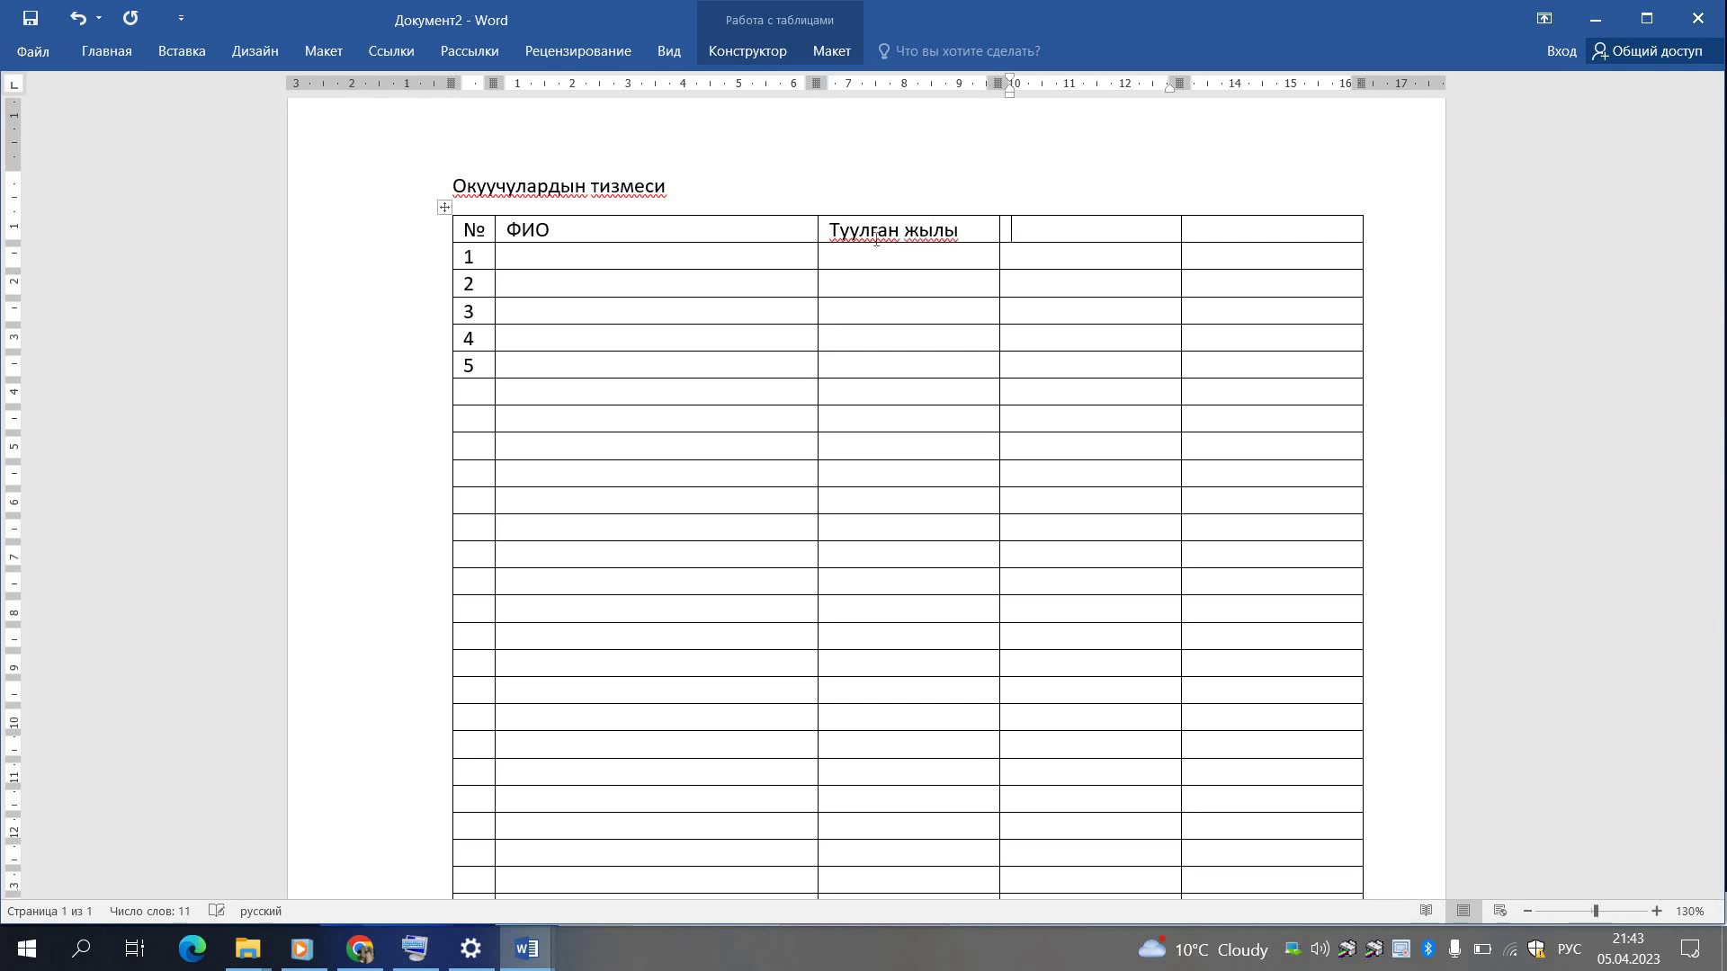
Enter "Тел номер" as the fourth column's header and "омс" as the fifth column's header.
text(тел)
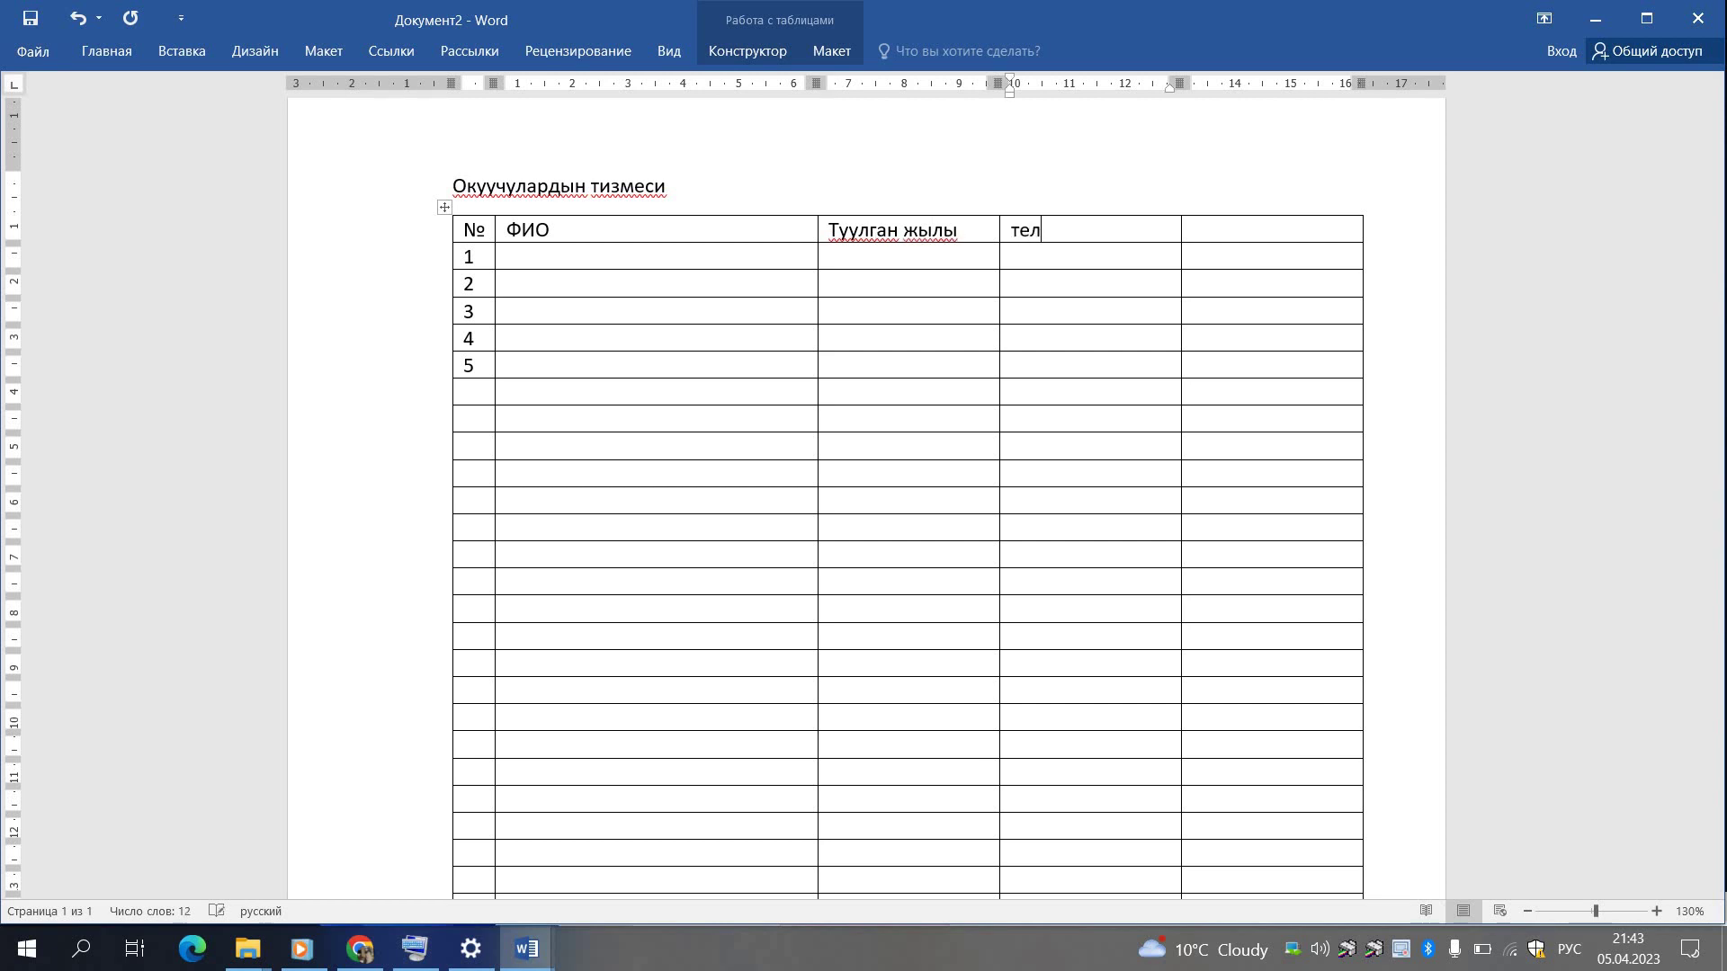
text( номер)
key(Tab)
text(о)
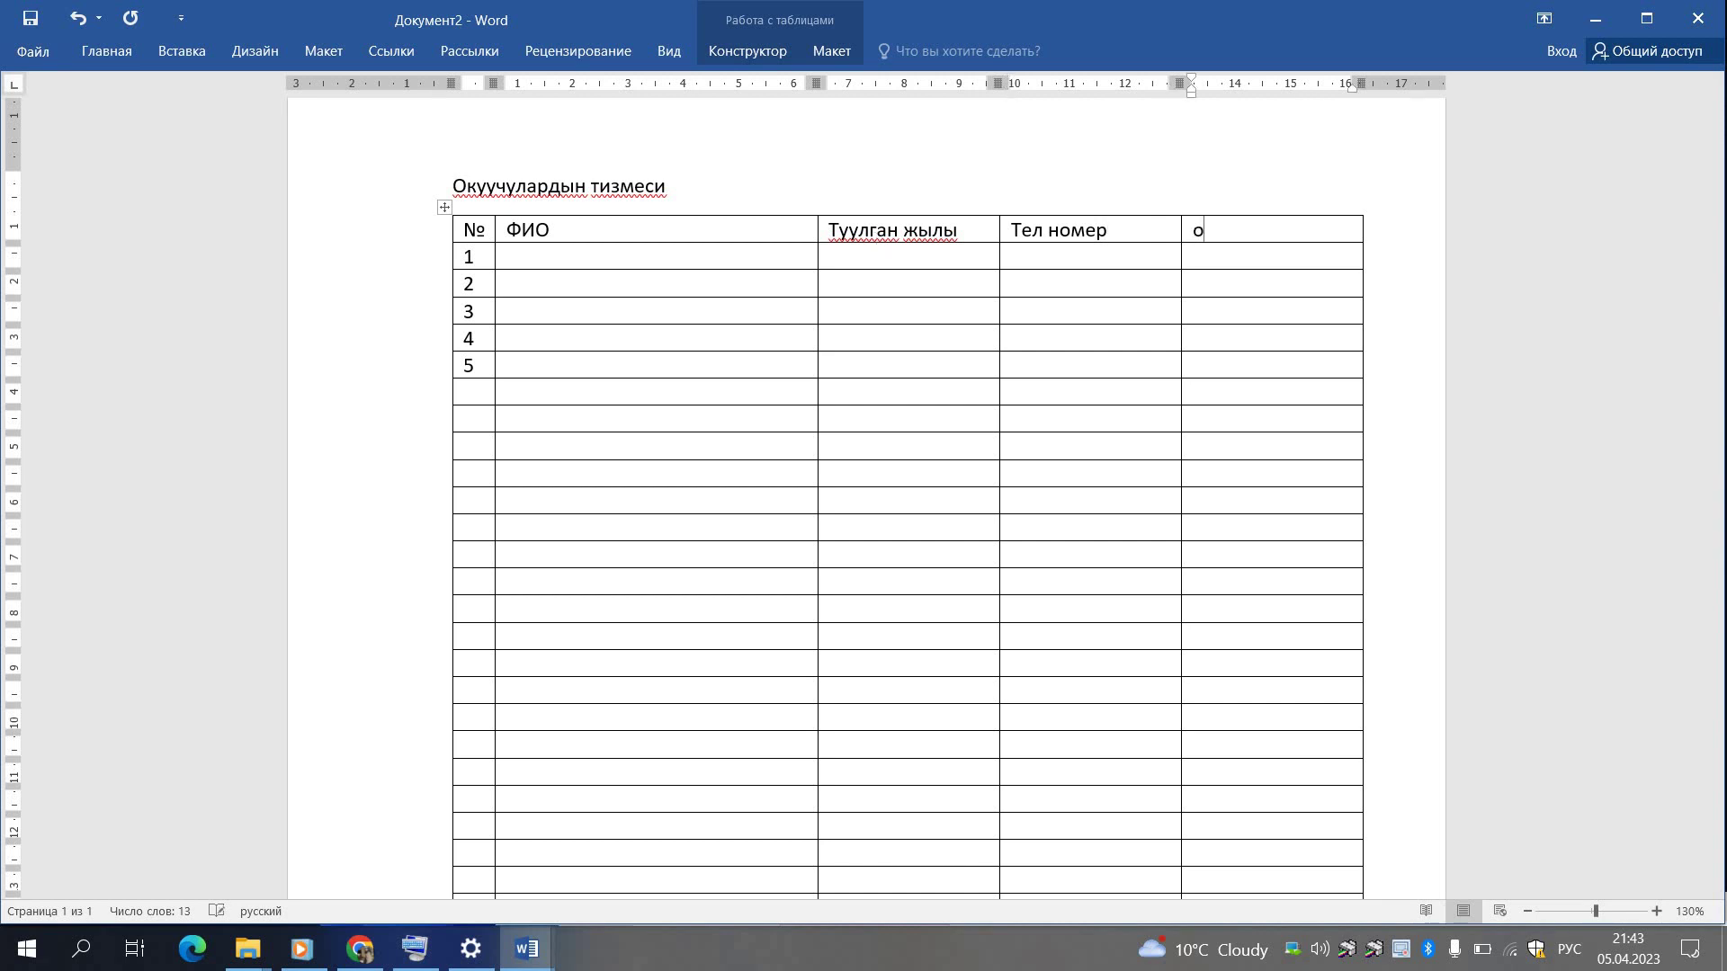
text(мс)
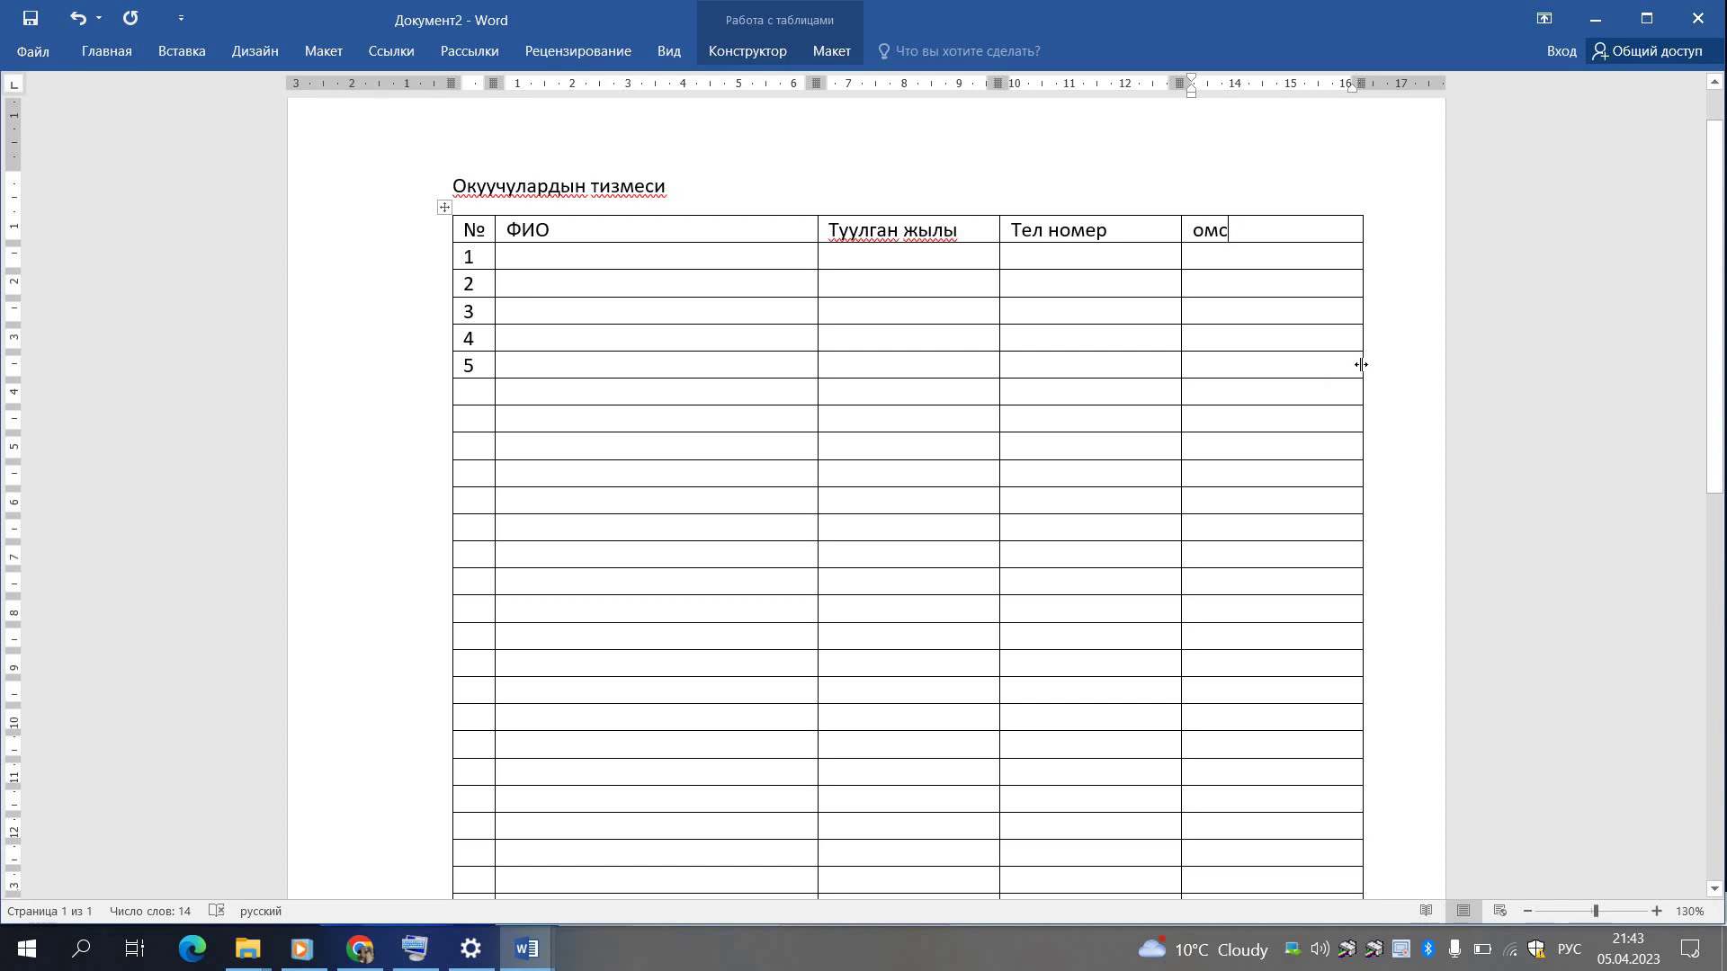
Extend the table's outer edge to widen the "омс" column, and narrow the "Туулган жылы" and "Тел номер" columns.
drag(1361, 364, 1404, 370)
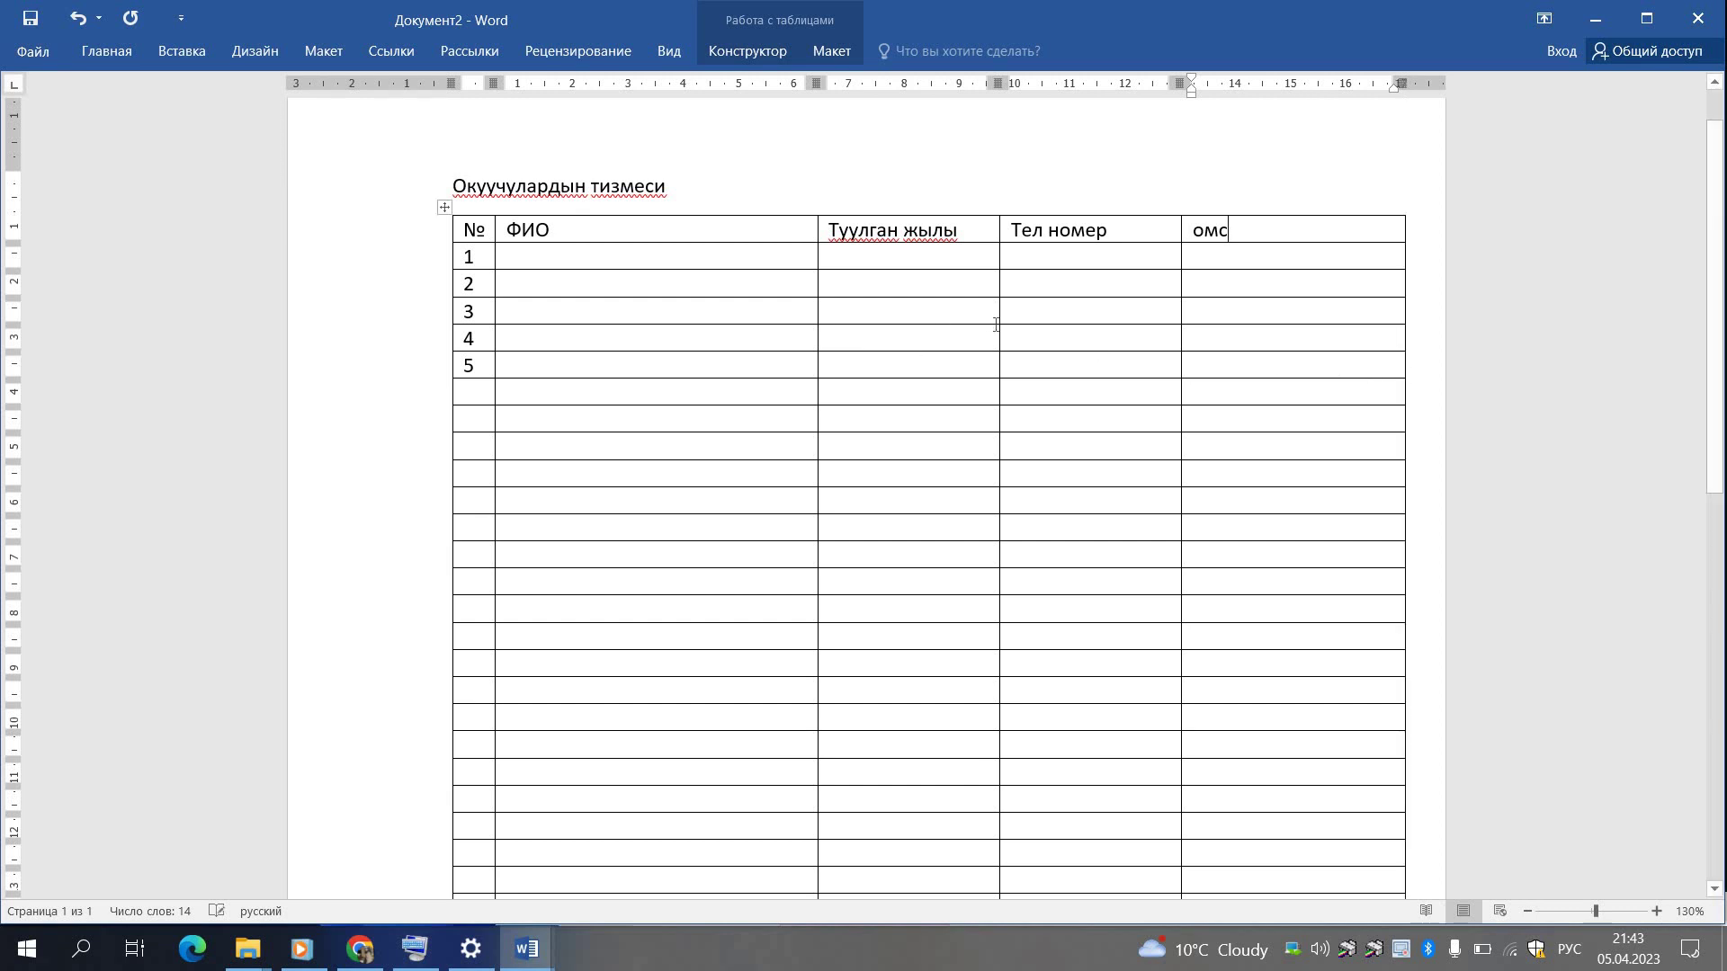
drag(999, 314, 954, 331)
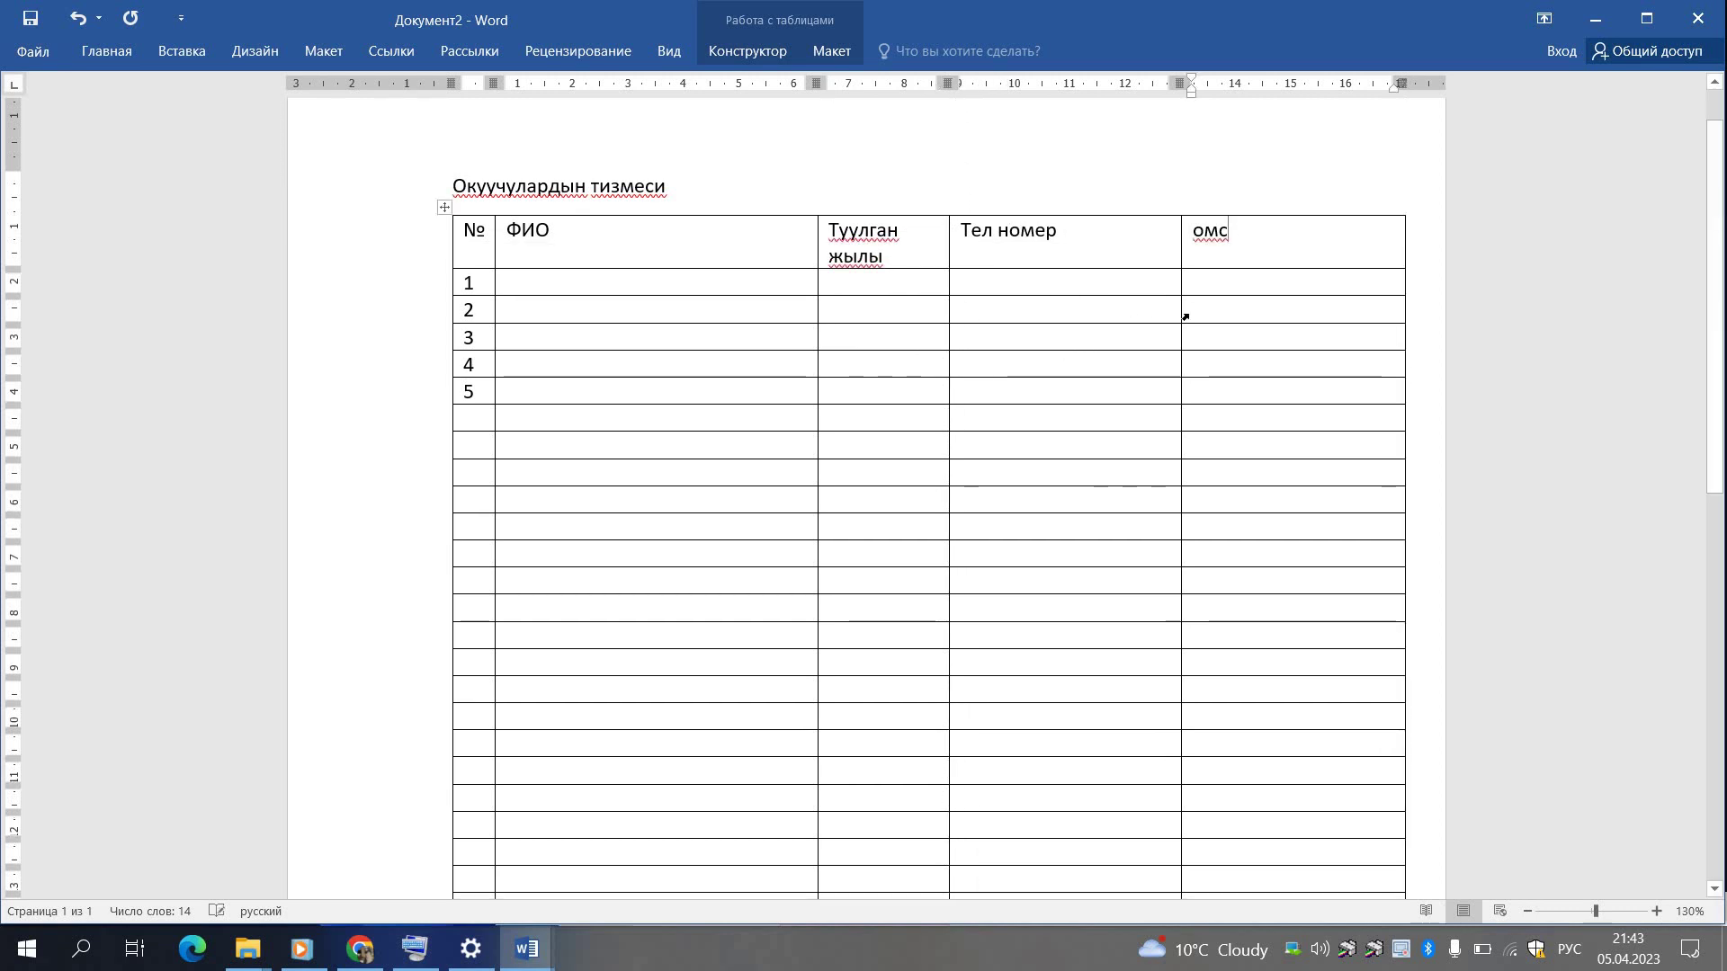
drag(1173, 316, 1129, 322)
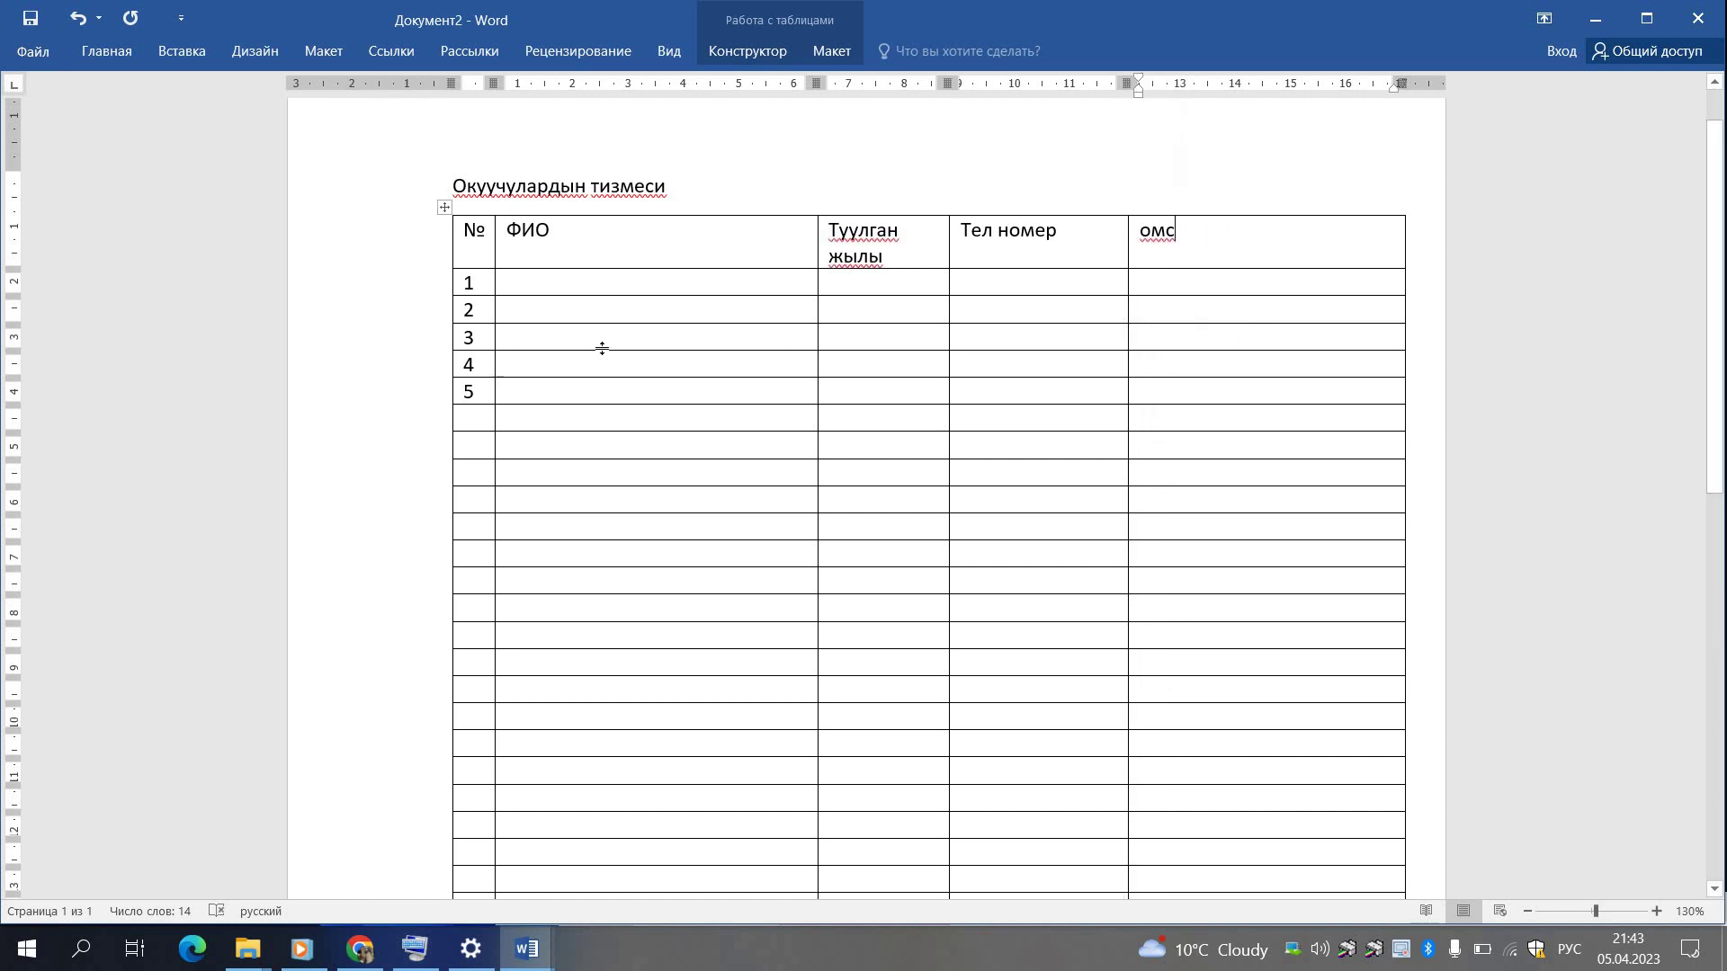
Continue the numbering in the "№" column from 6 to 11, correcting the mistyped 101 to 10.
scroll(570, 498, down, 4)
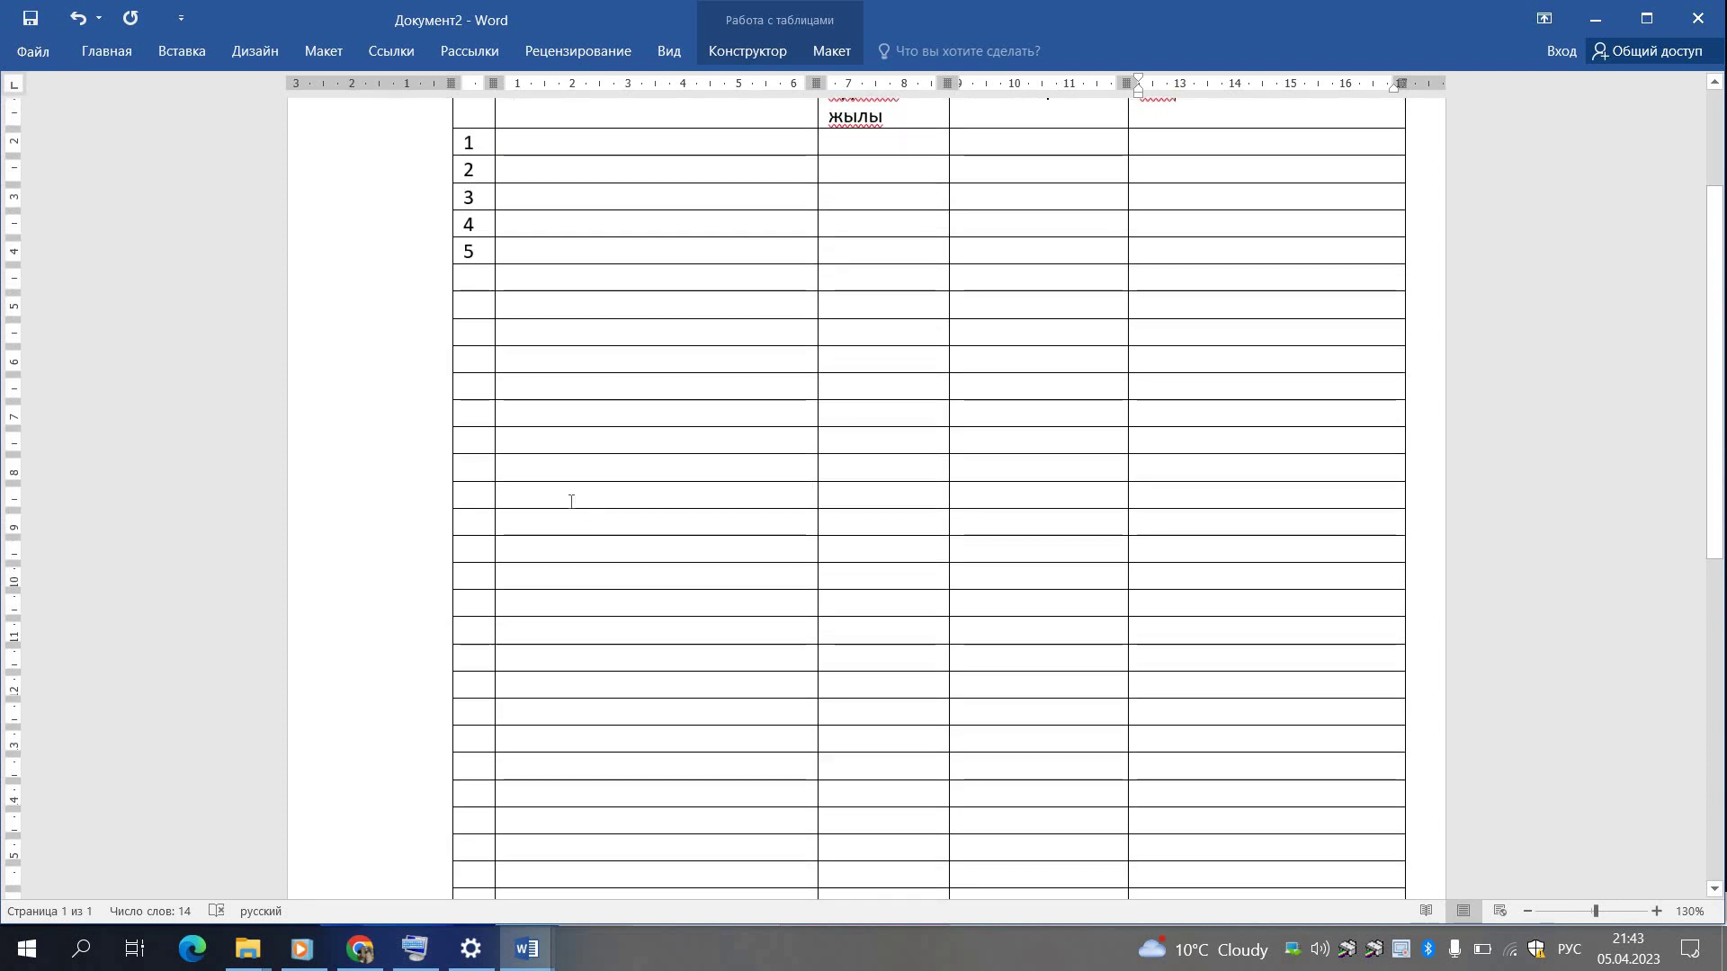
scroll(416, 647, down, 3)
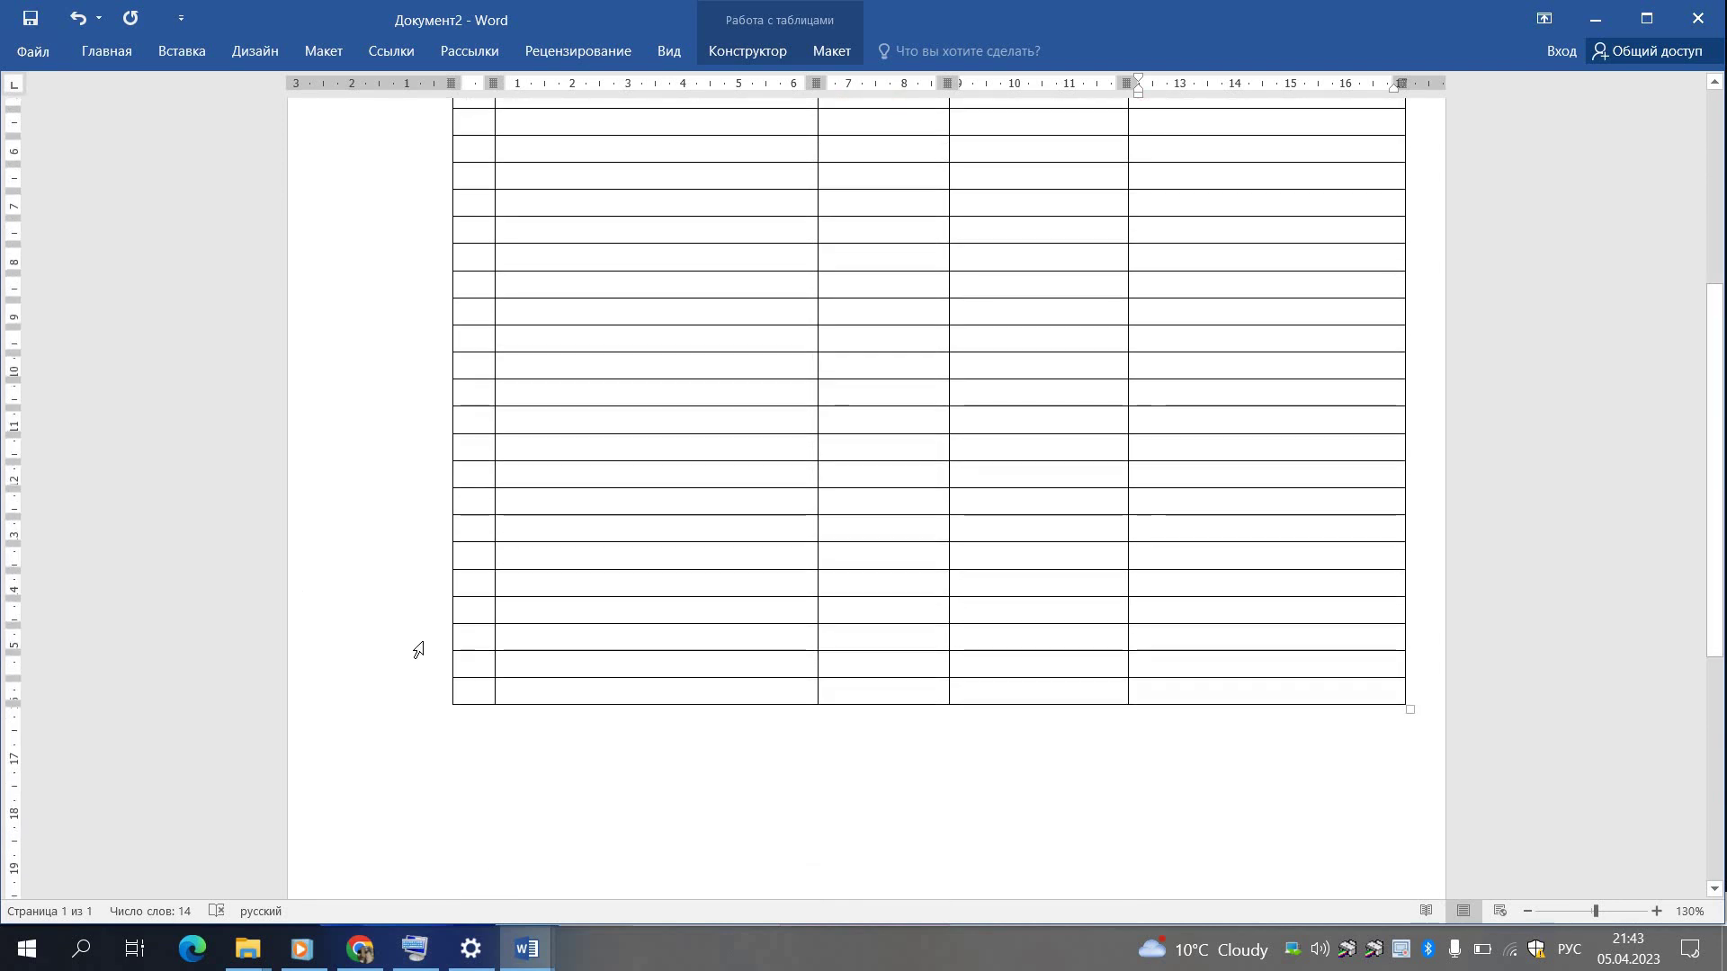
scroll(503, 483, up, 7)
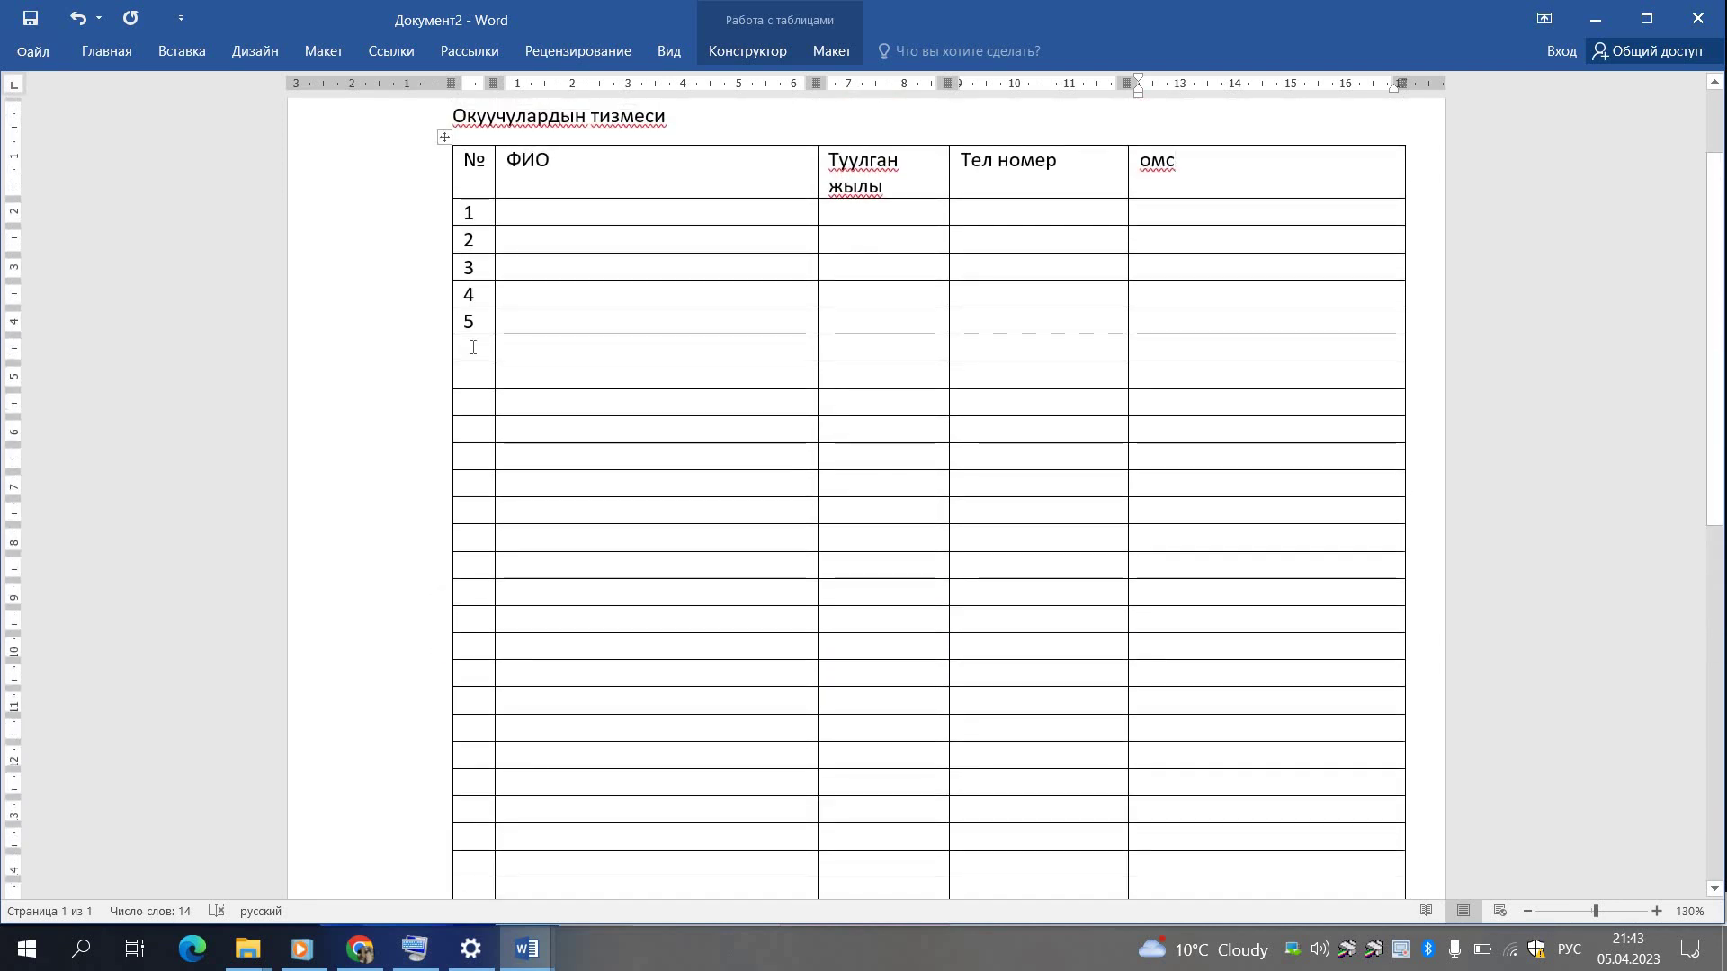
text(6)
click(467, 375)
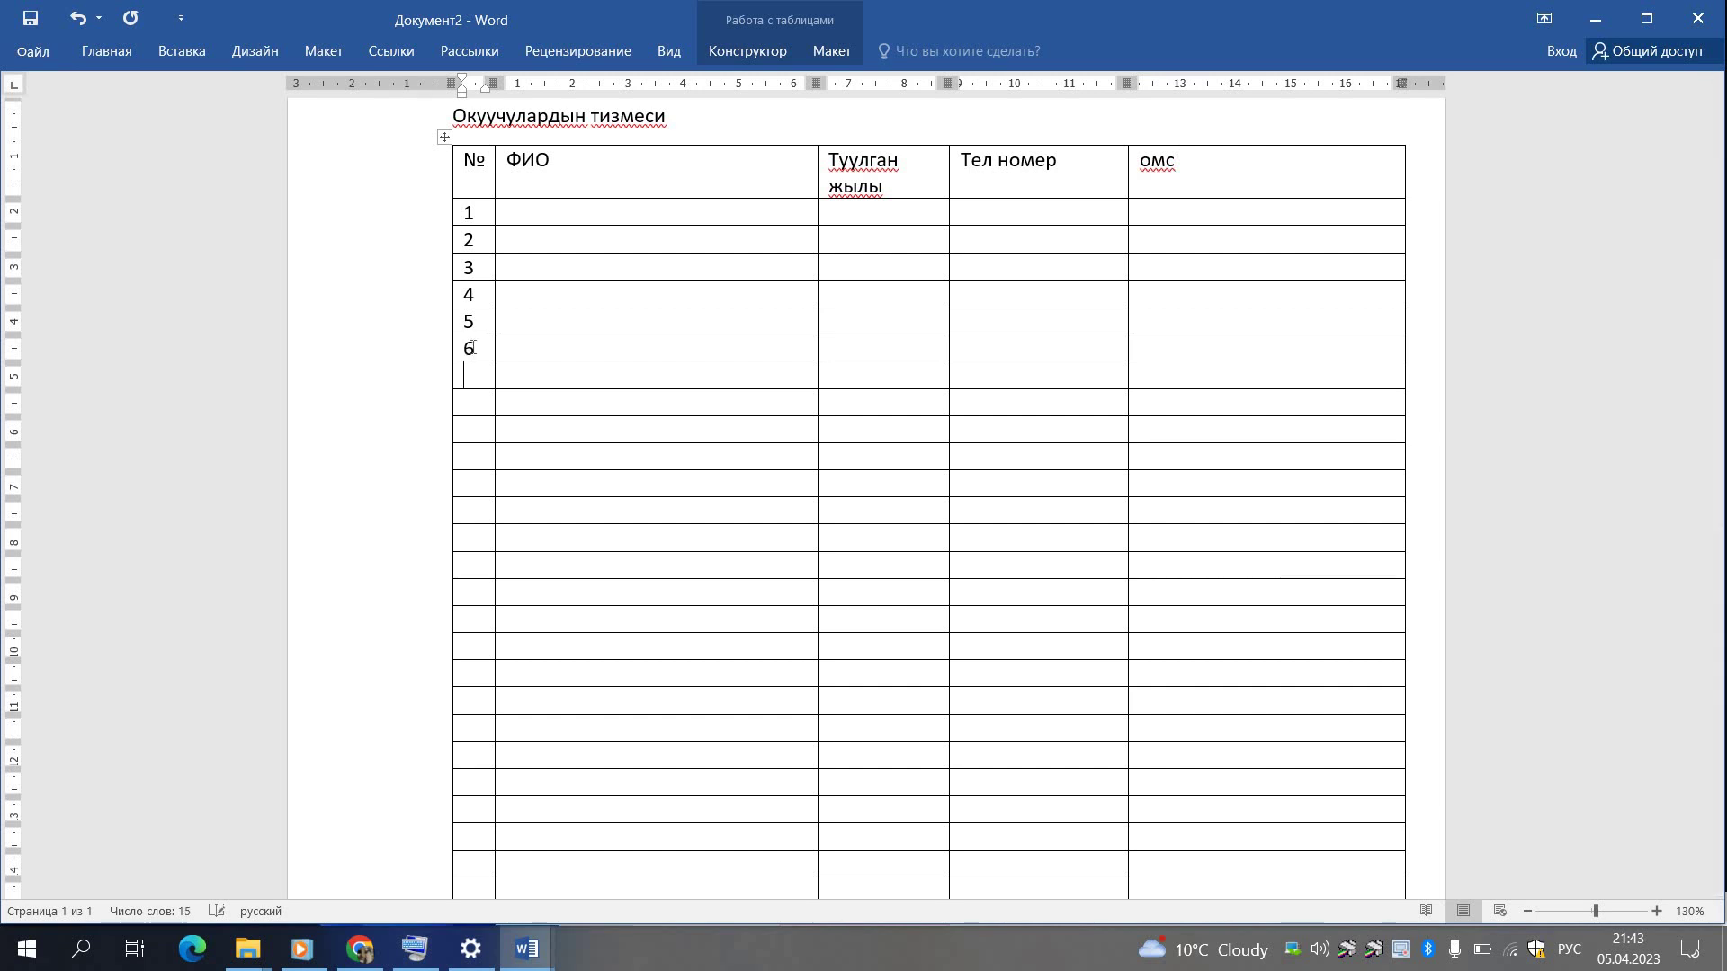
text(7)
click(470, 402)
text(8)
click(464, 430)
text(9)
click(464, 456)
text(101)
key(Down)
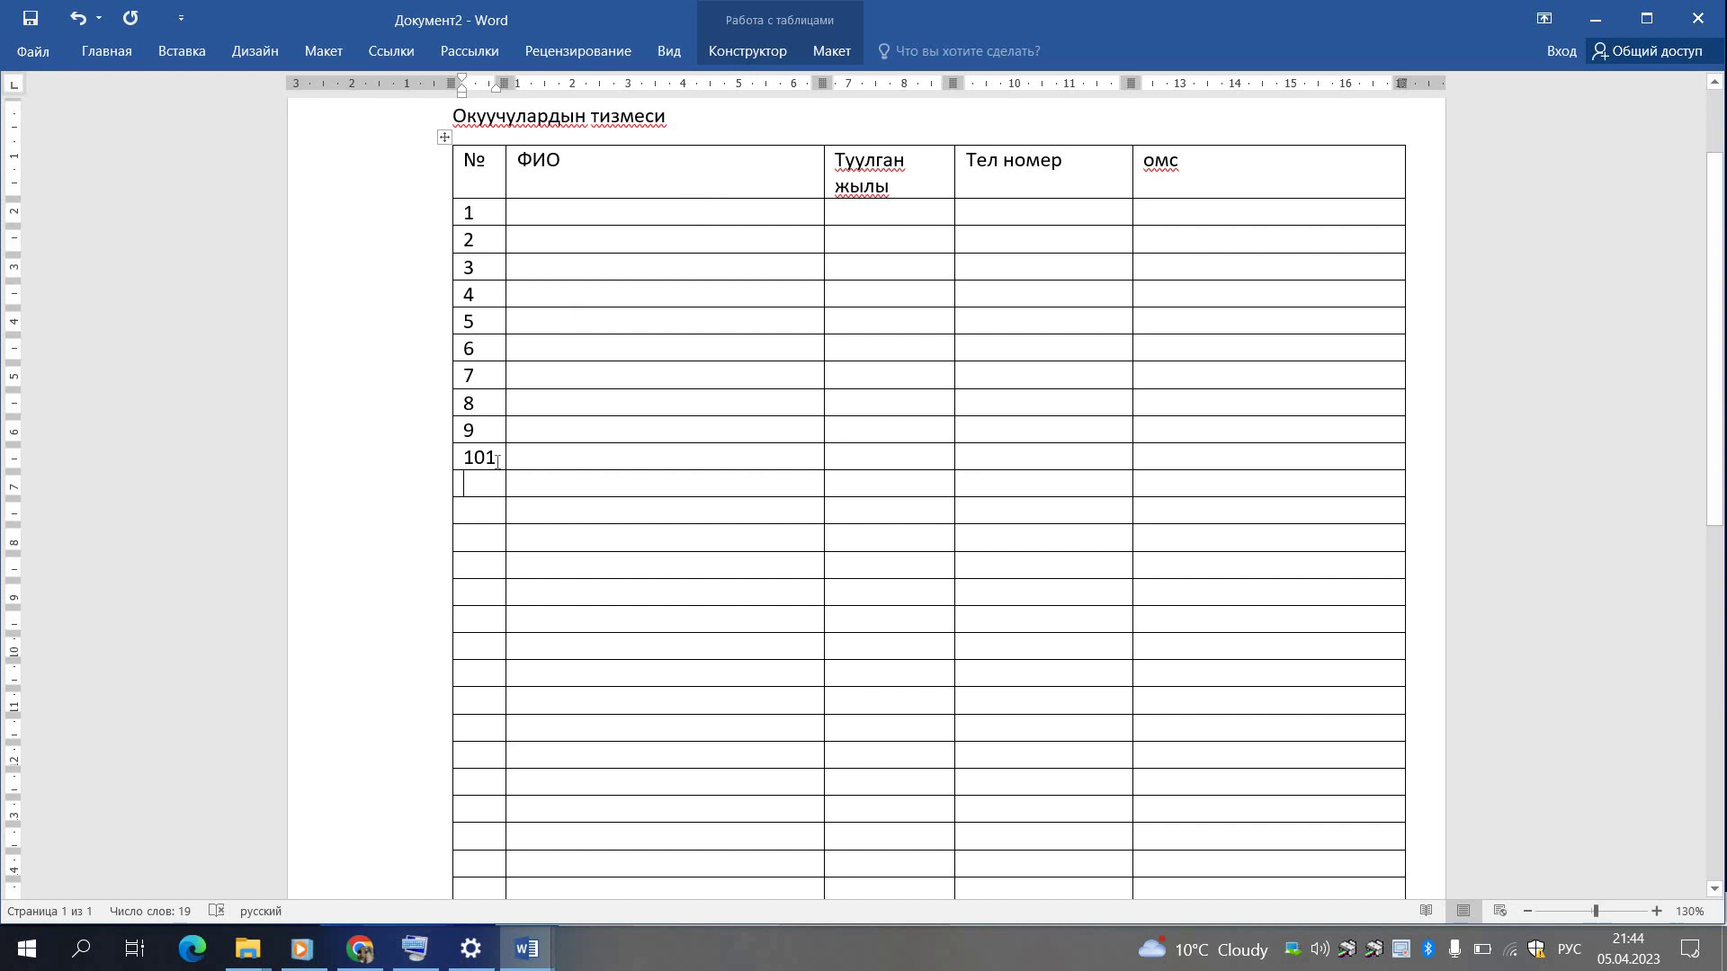
key(BackSpace)
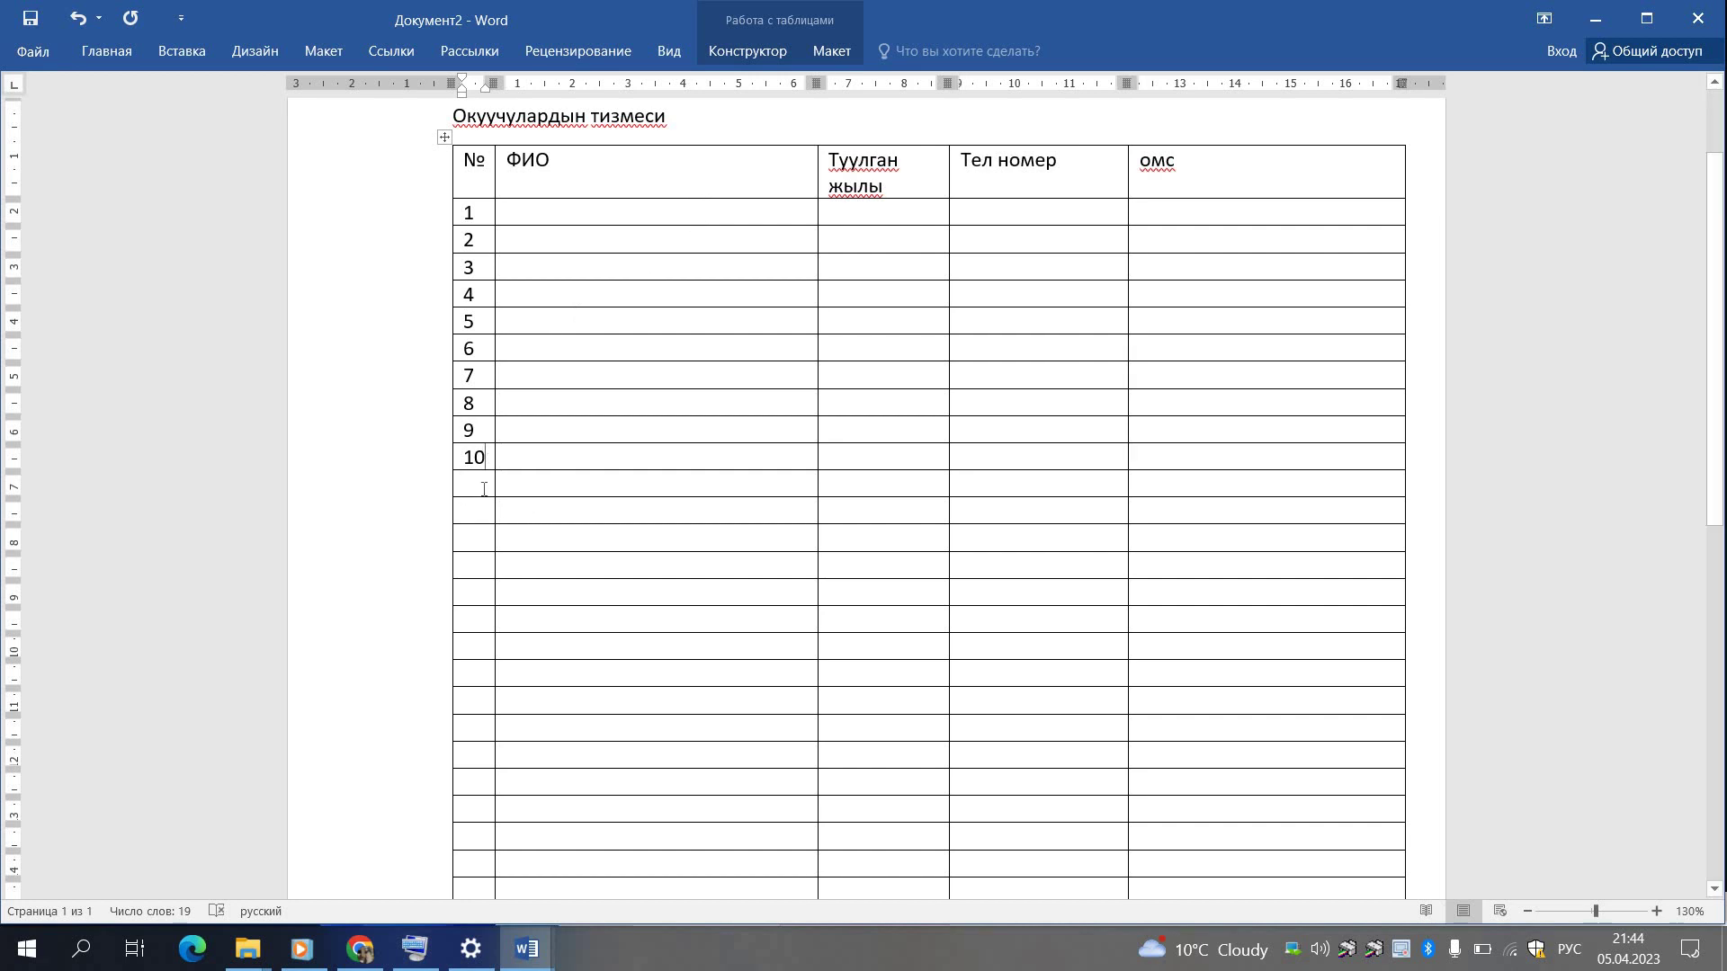
text(11)
Insert one blank row below row number 5 and three blank rows near the end of the table.
click(1417, 321)
key(Return)
scroll(1427, 404, down, 7)
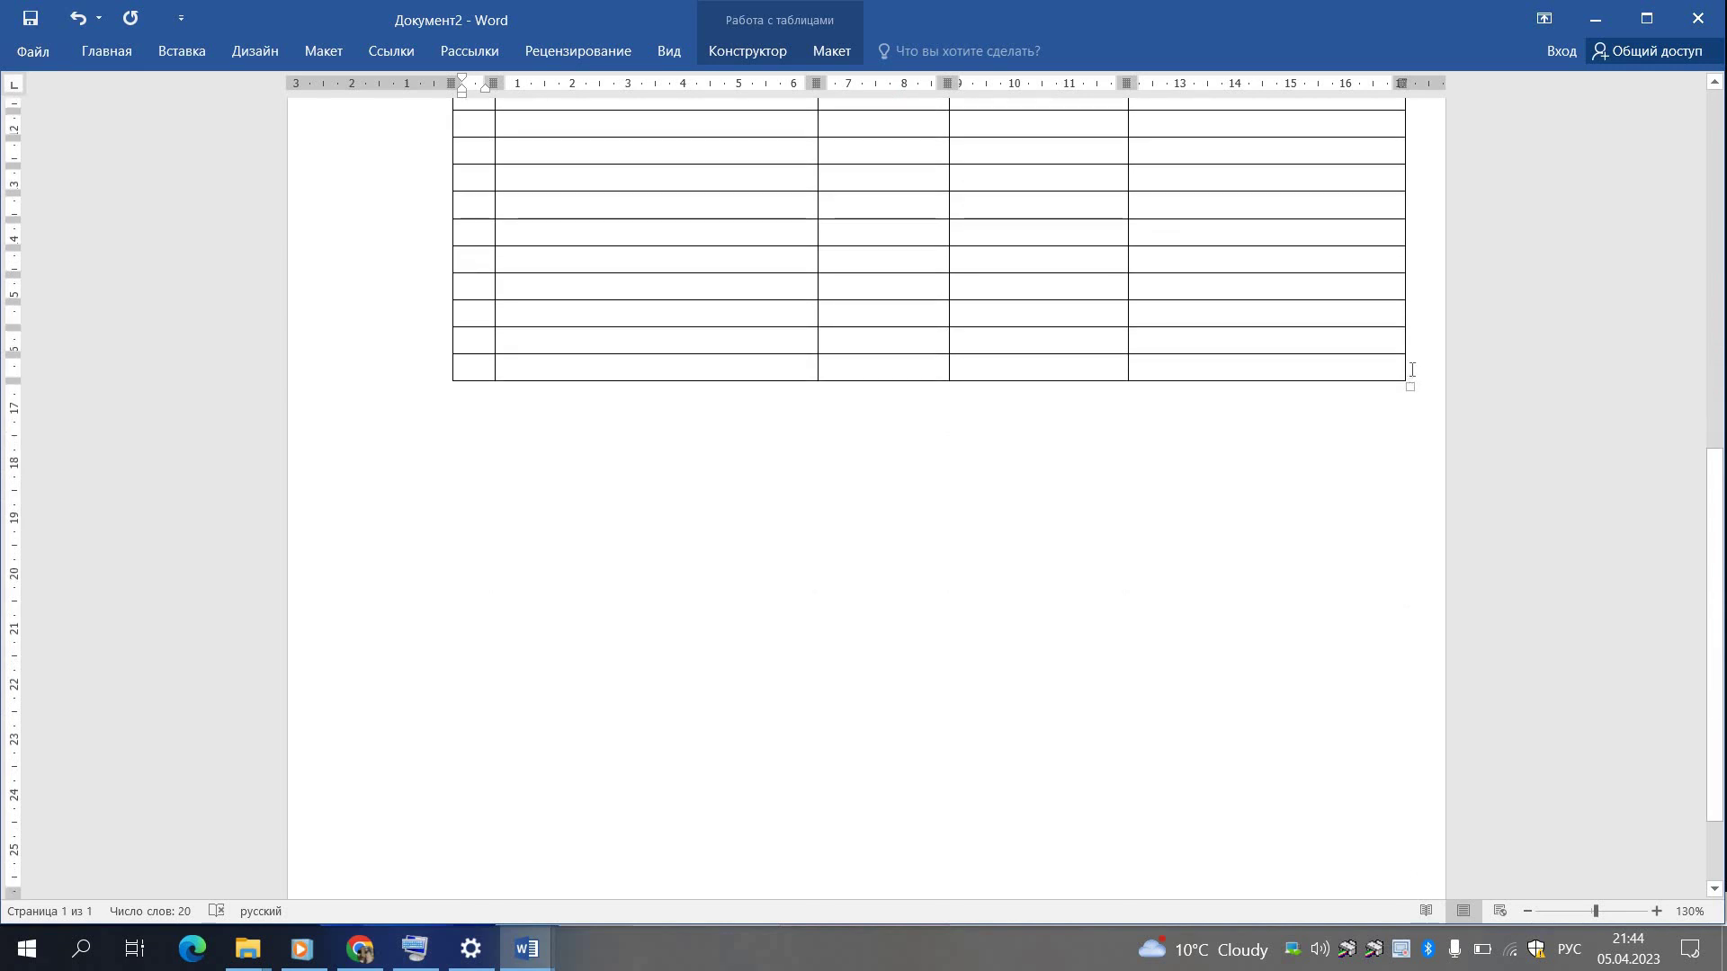
click(1411, 369)
key(Return)
click(1415, 369)
key(Return)
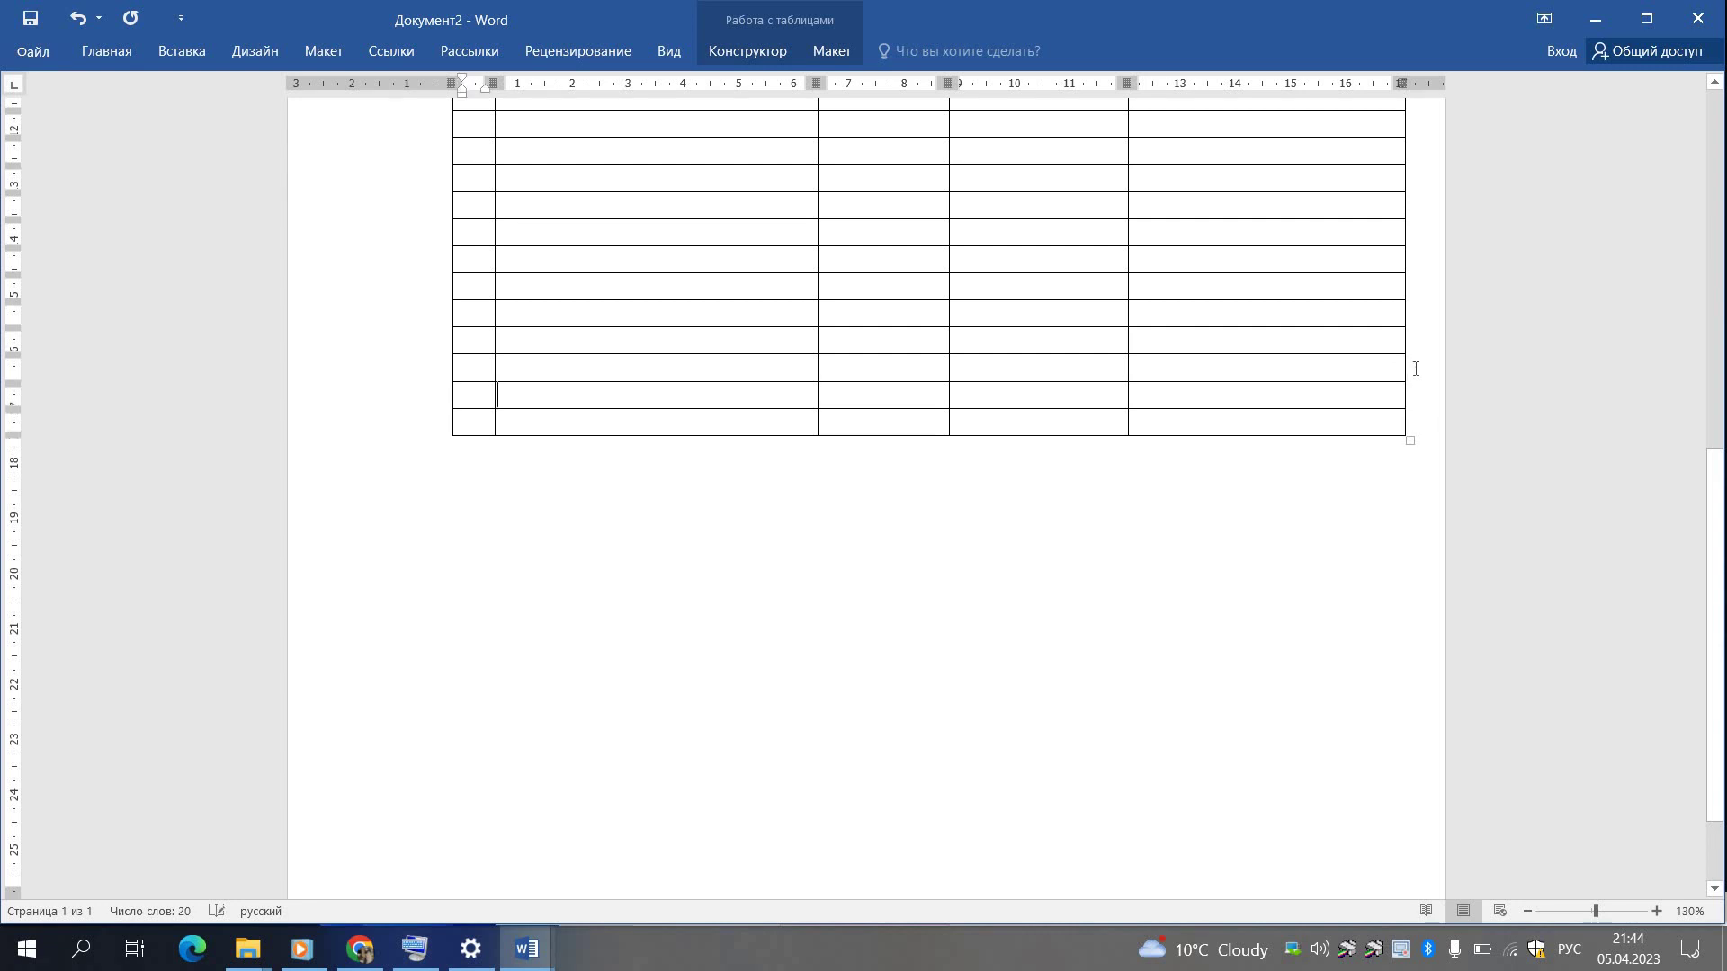
click(1414, 369)
key(Return)
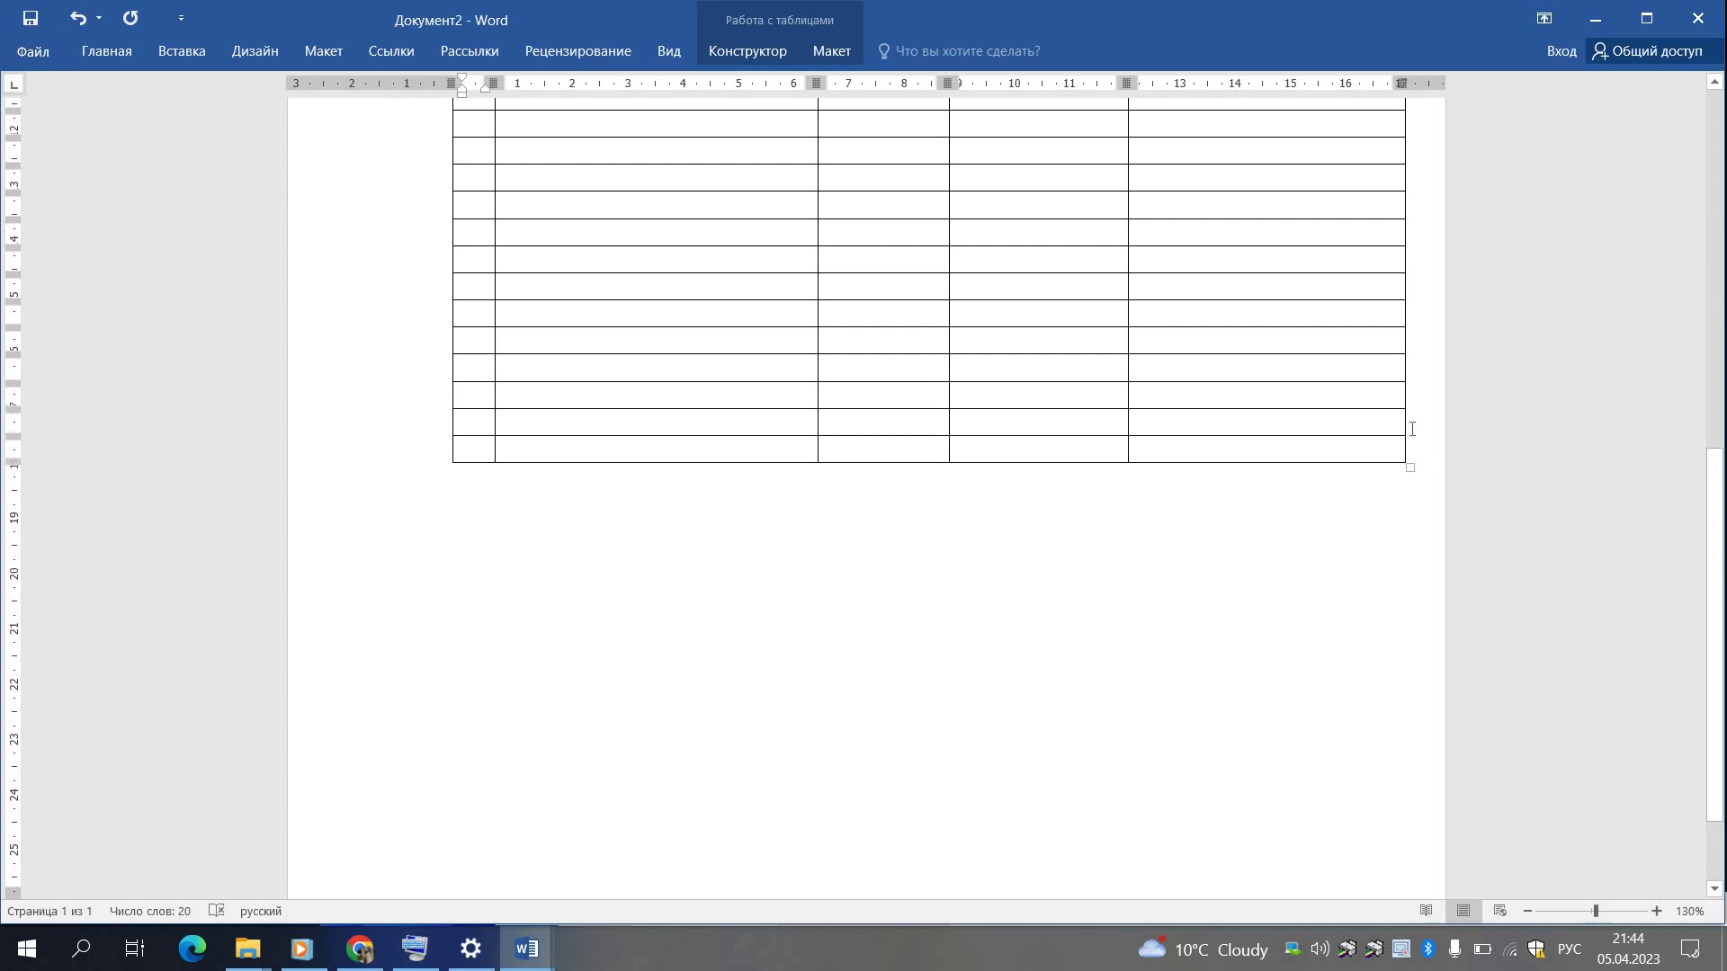
Insert three more blank rows near the end of the table.
click(1413, 428)
key(Return)
click(1415, 427)
key(Return)
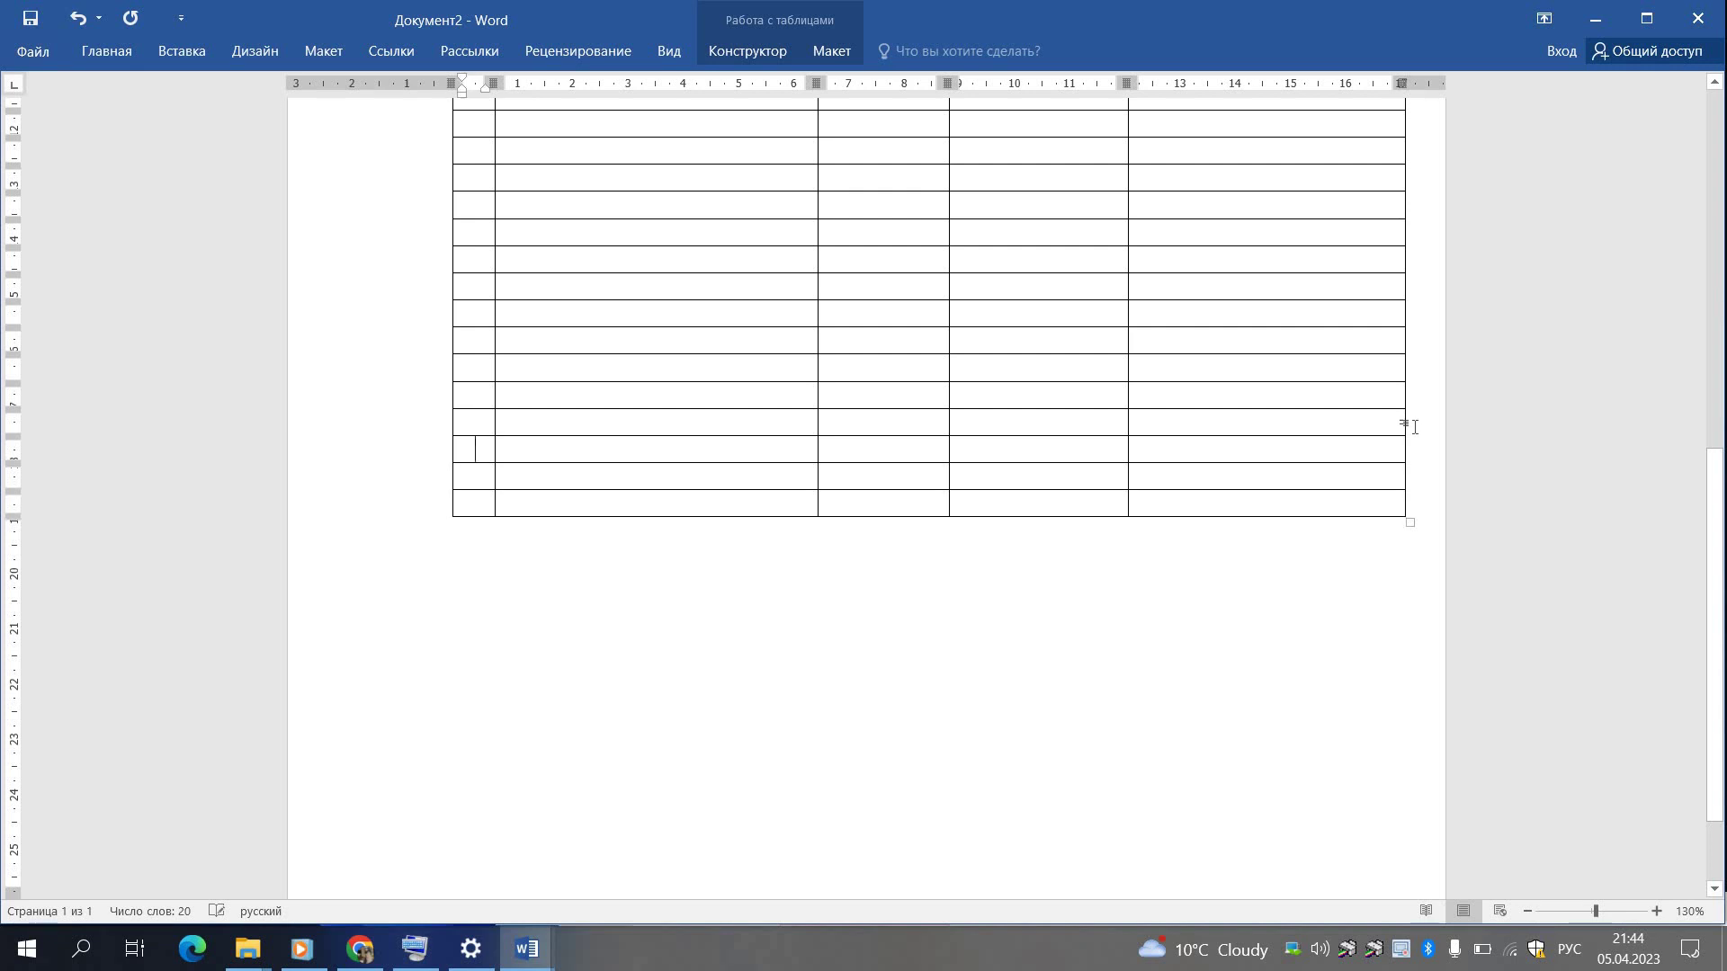
click(1416, 426)
key(Return)
scroll(914, 225, up, 10)
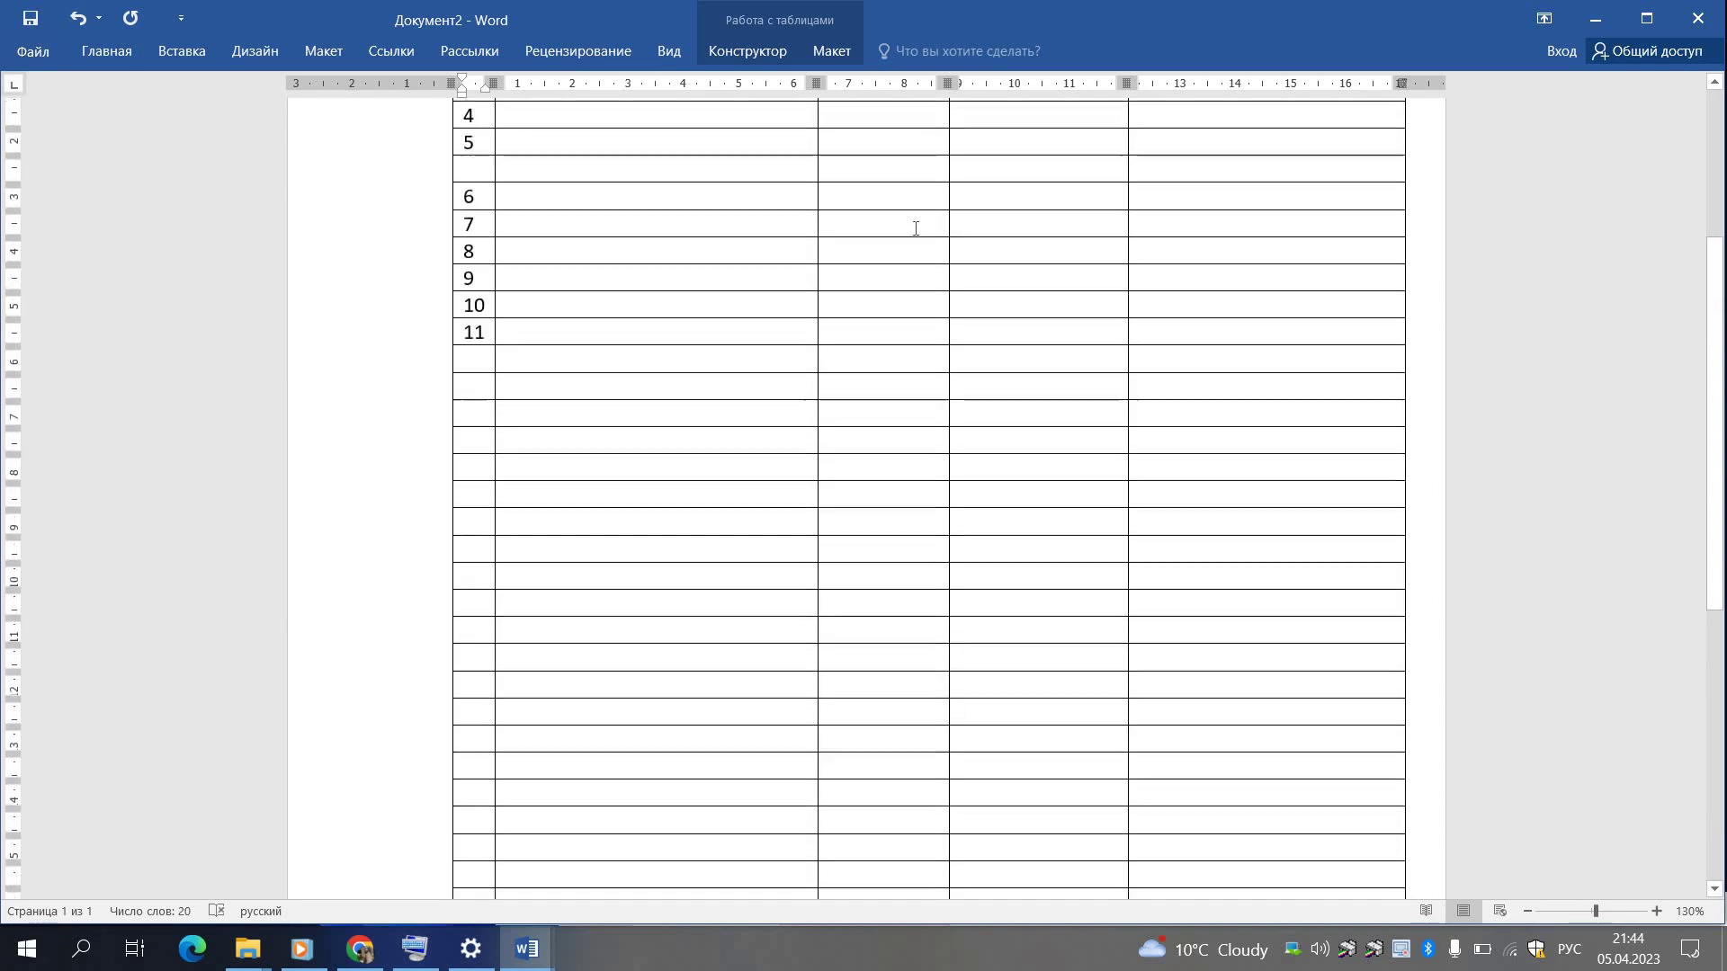